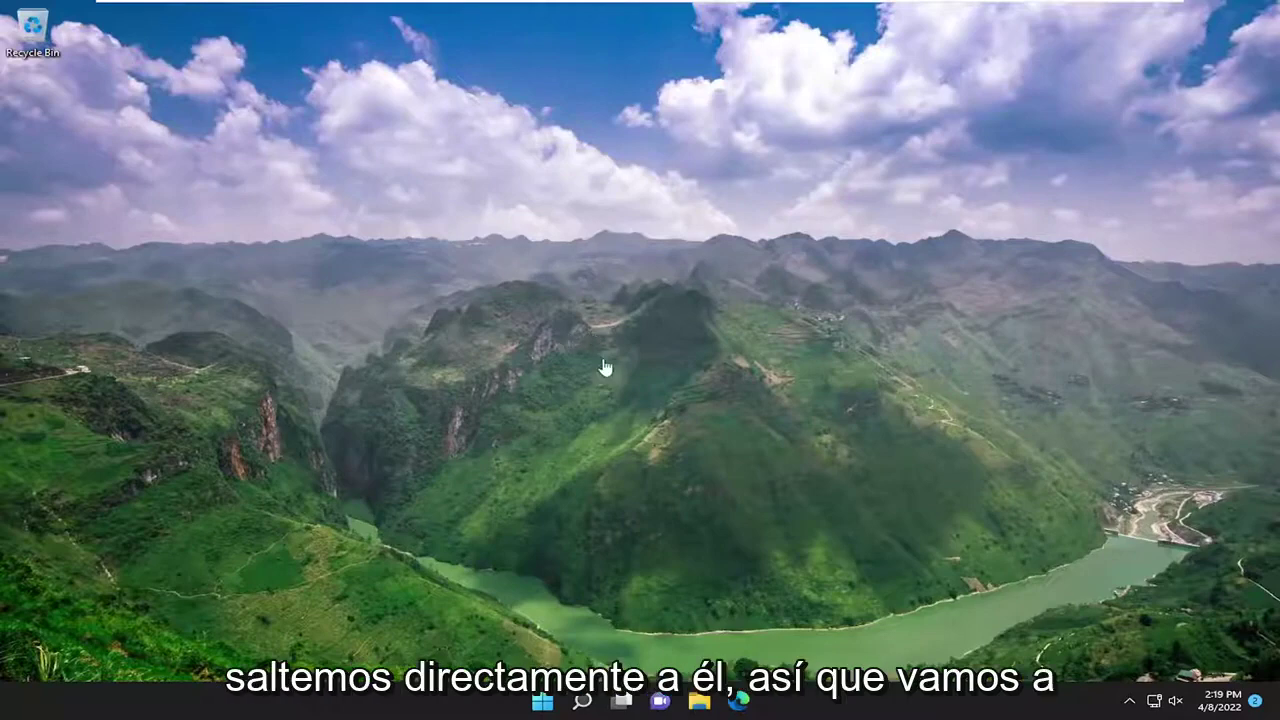
Search Windows for "update" and open the Check for updates system settings.
left_click(582, 700)
type("updae")
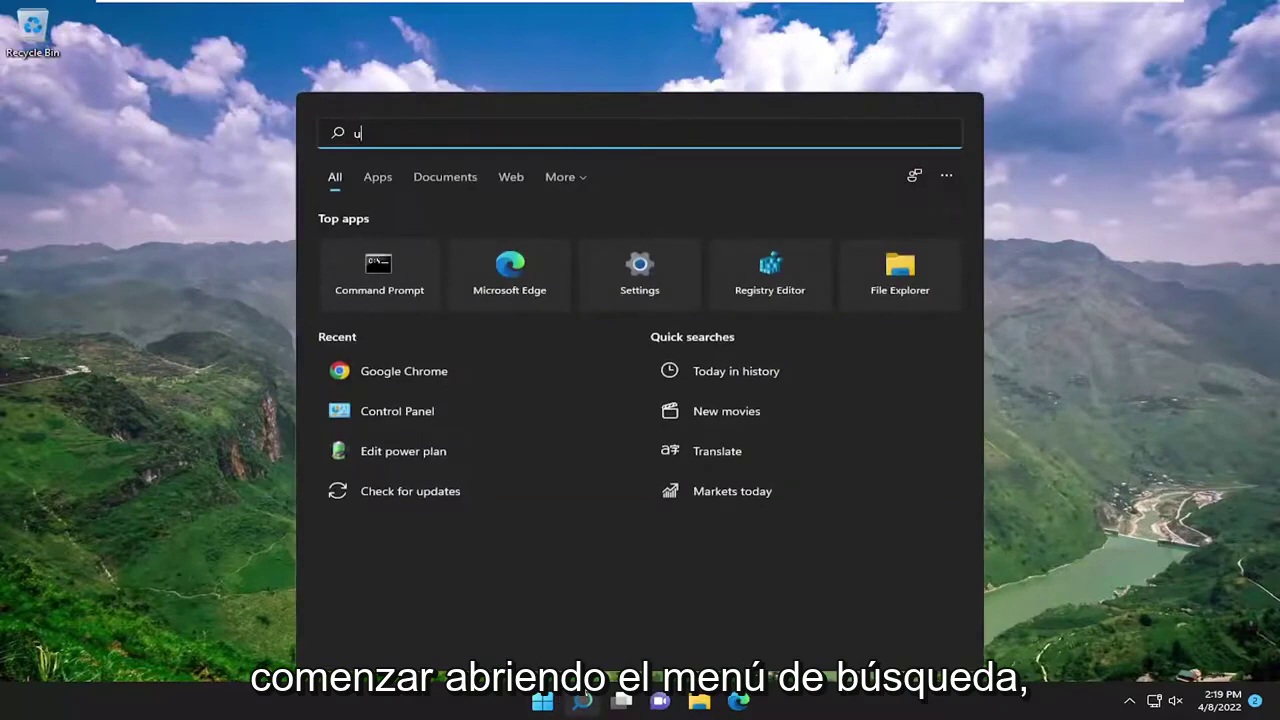
key("BackSpace")
type("te")
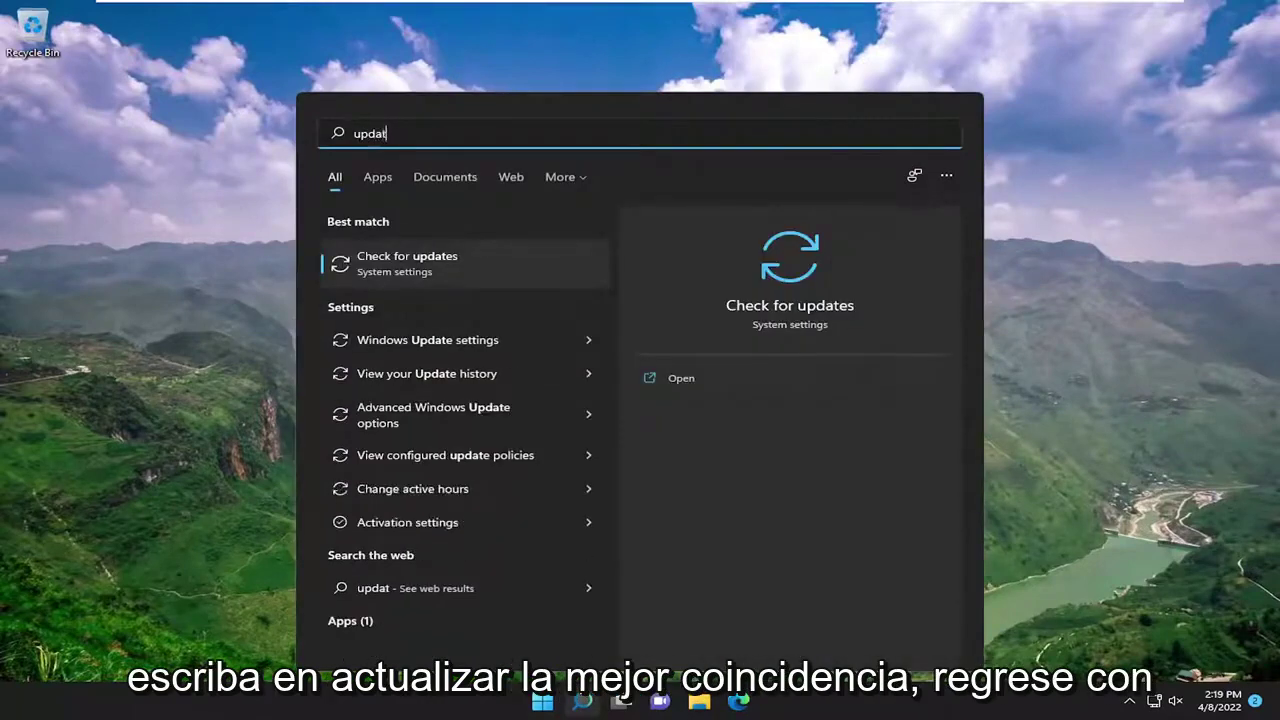
left_click(421, 258)
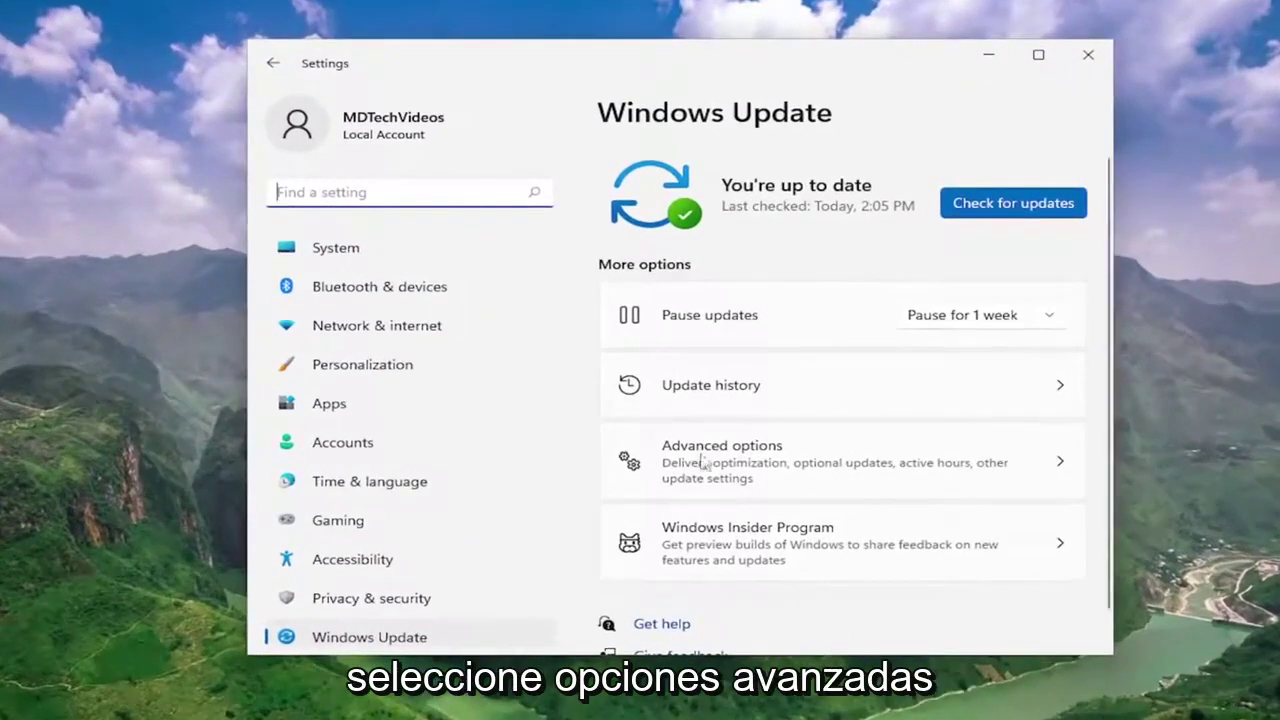
In Windows Update's advanced options, turn off Delivery Optimization's downloads from other PCs and close Settings.
left_click(745, 460)
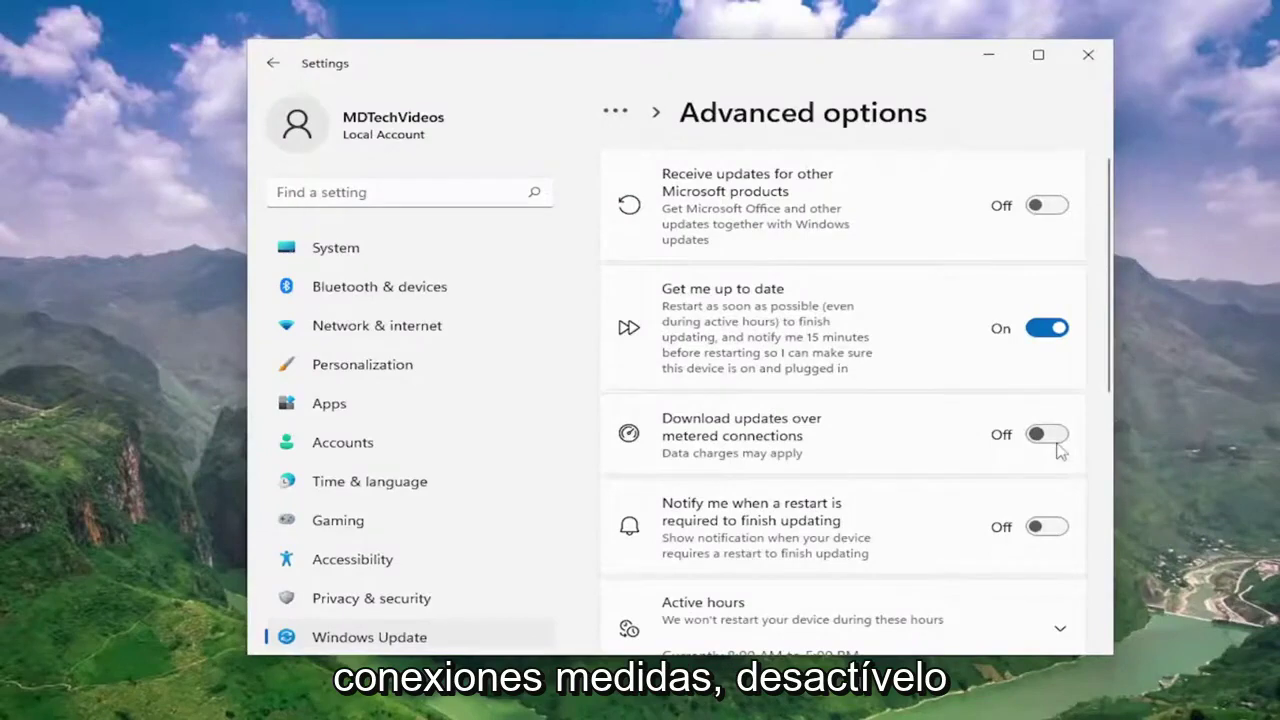
scroll(1010, 450, "down", 3)
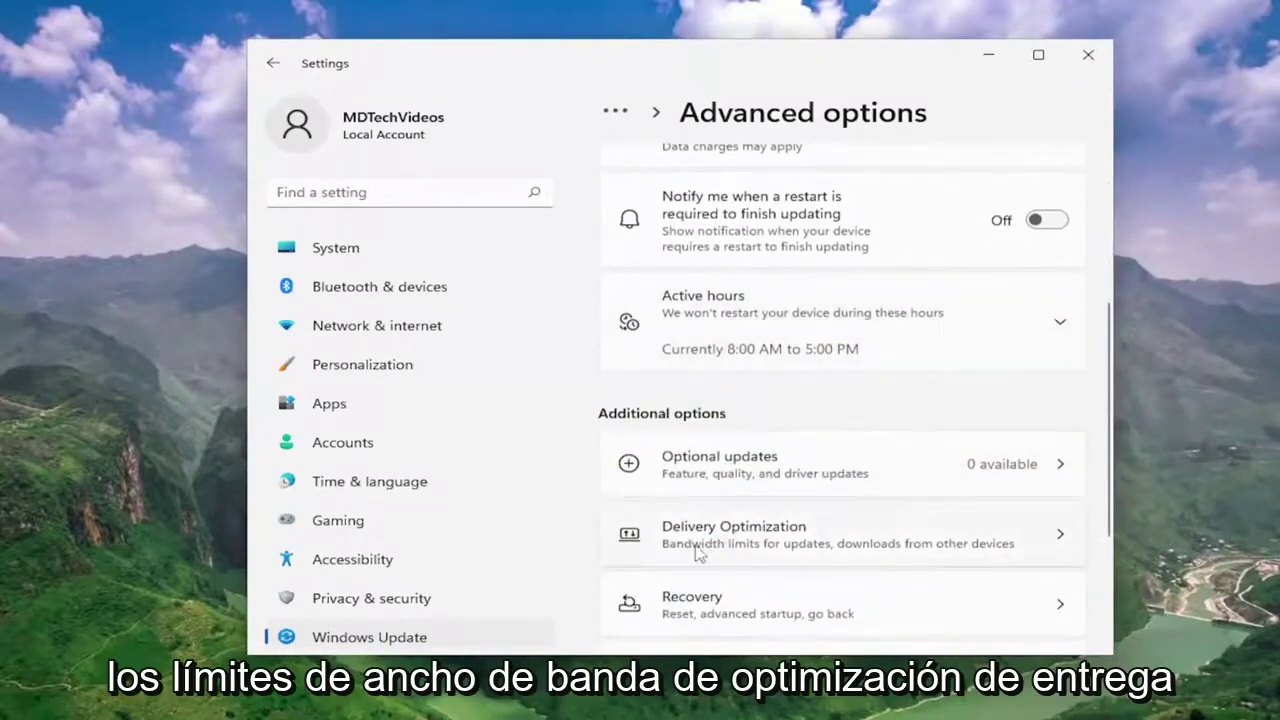
left_click(904, 544)
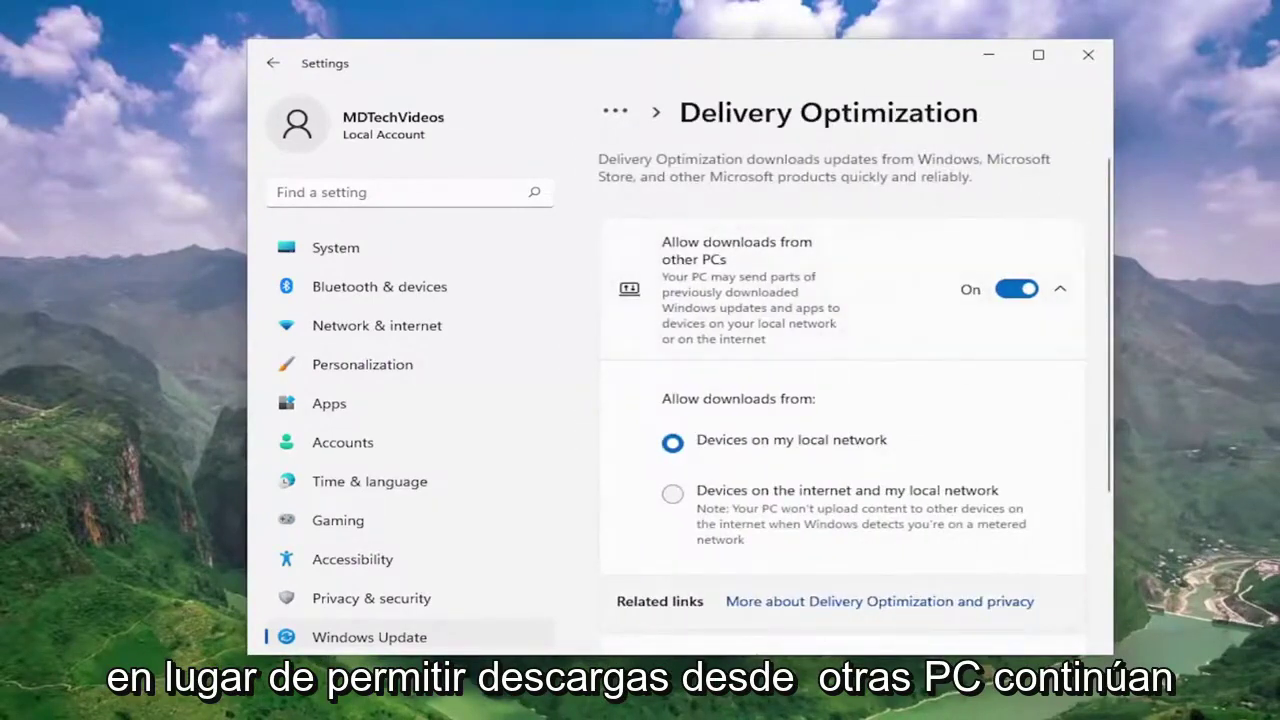
left_click(1010, 292)
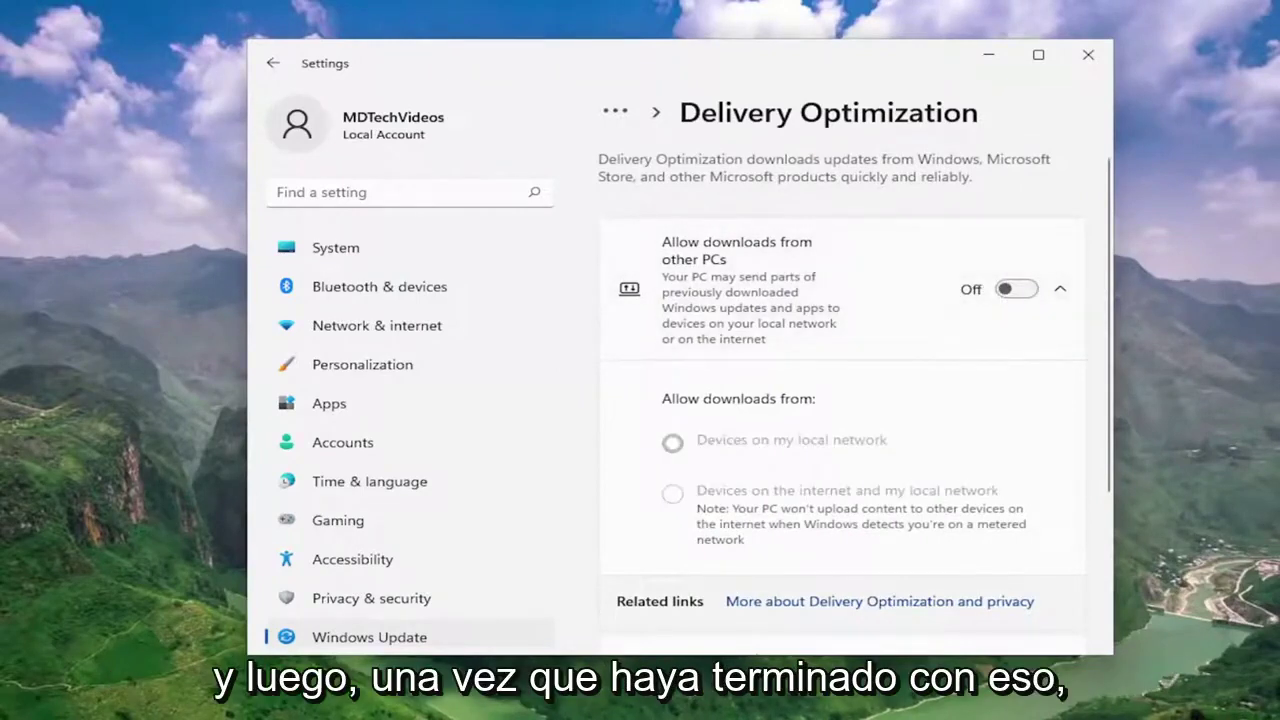
left_click(1088, 55)
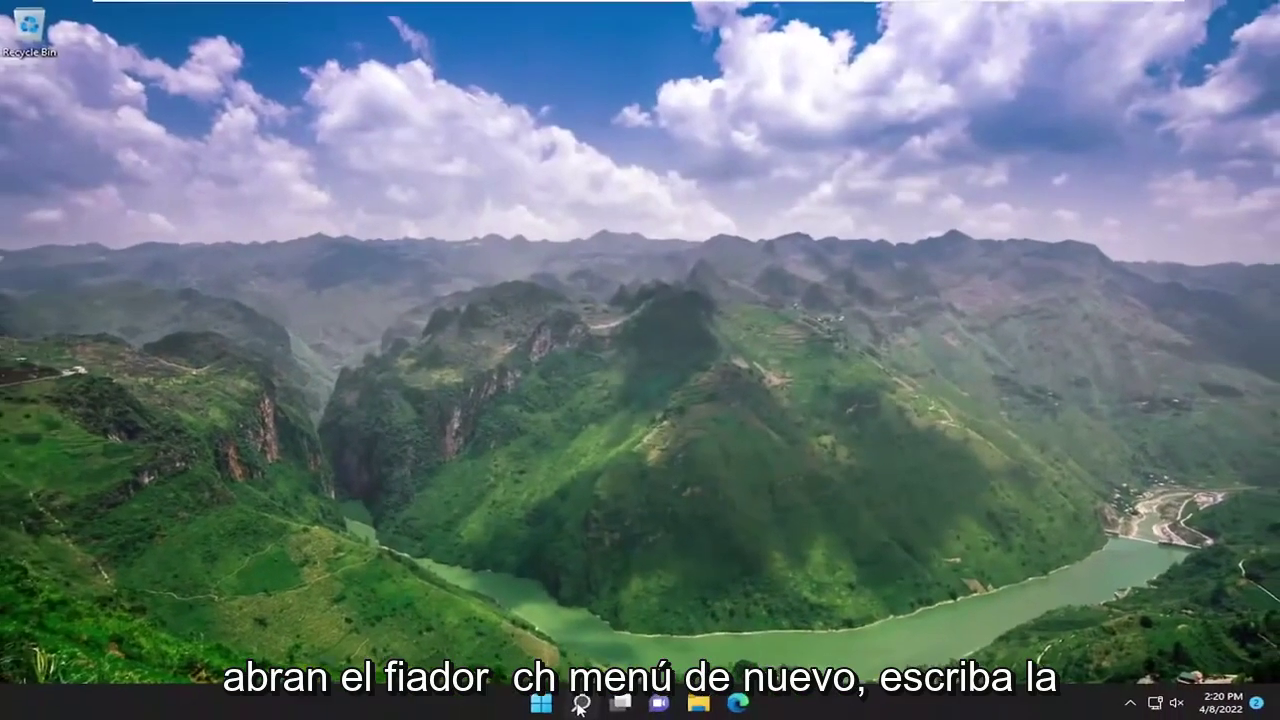
Search Windows for "store" and open the Microsoft Store app.
left_click(582, 703)
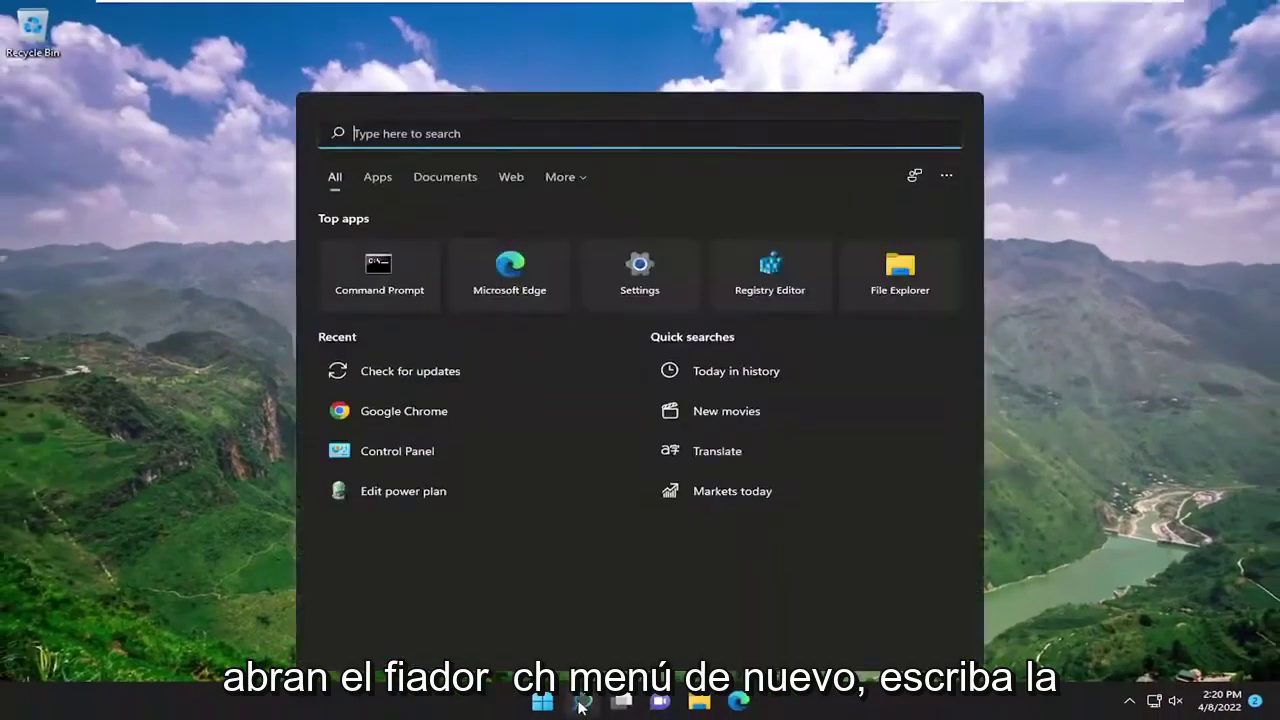
type("store")
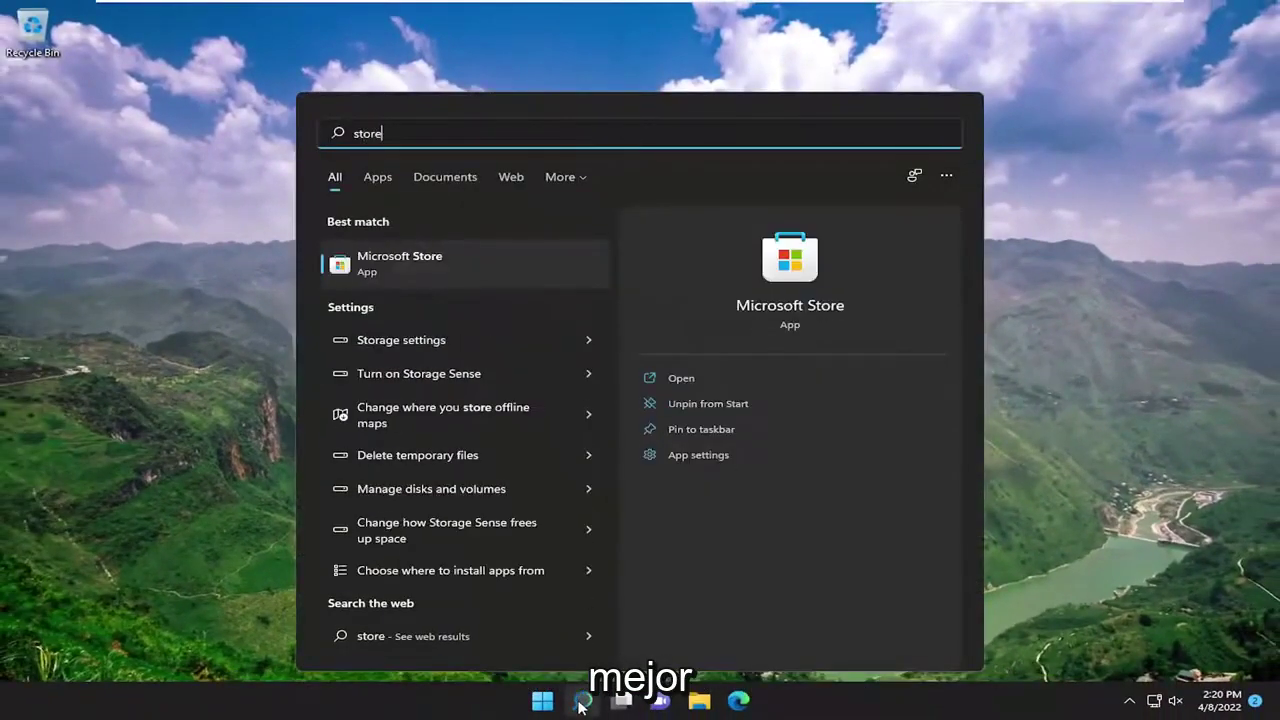
left_click(420, 263)
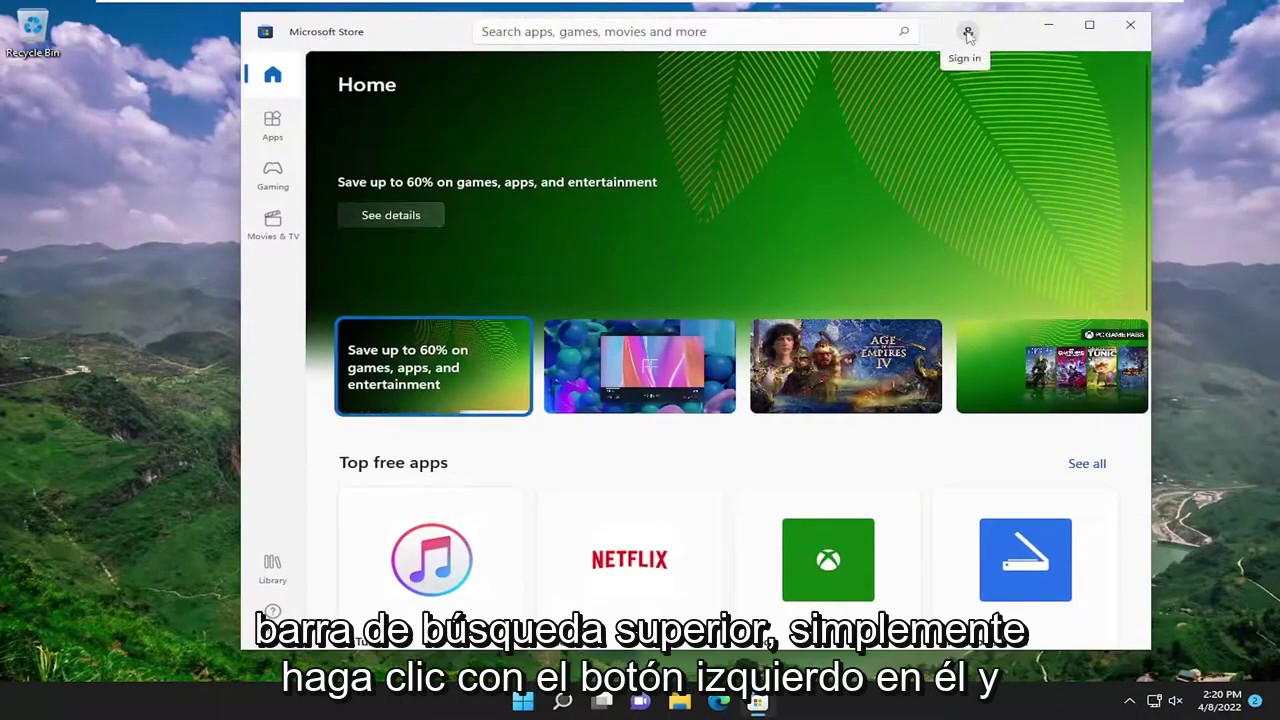
Turn off automatic app updates in the Microsoft Store's app settings and close the Store.
left_click(967, 33)
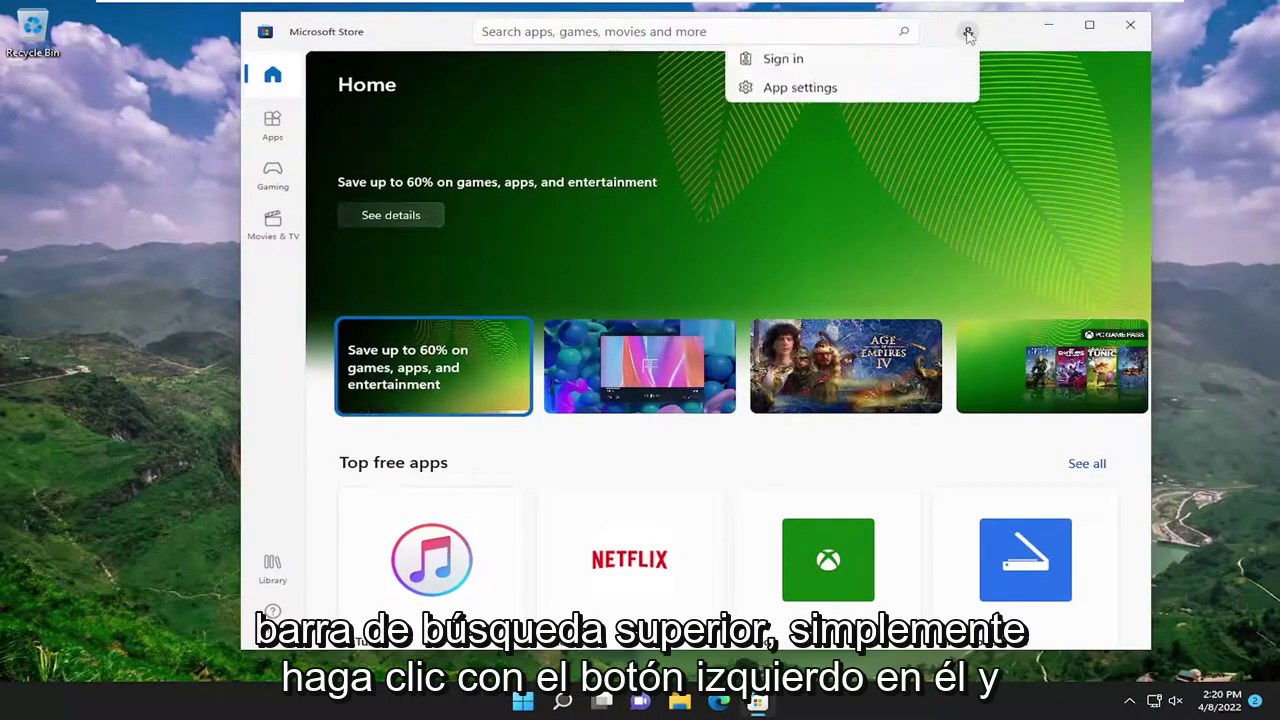
left_click(800, 90)
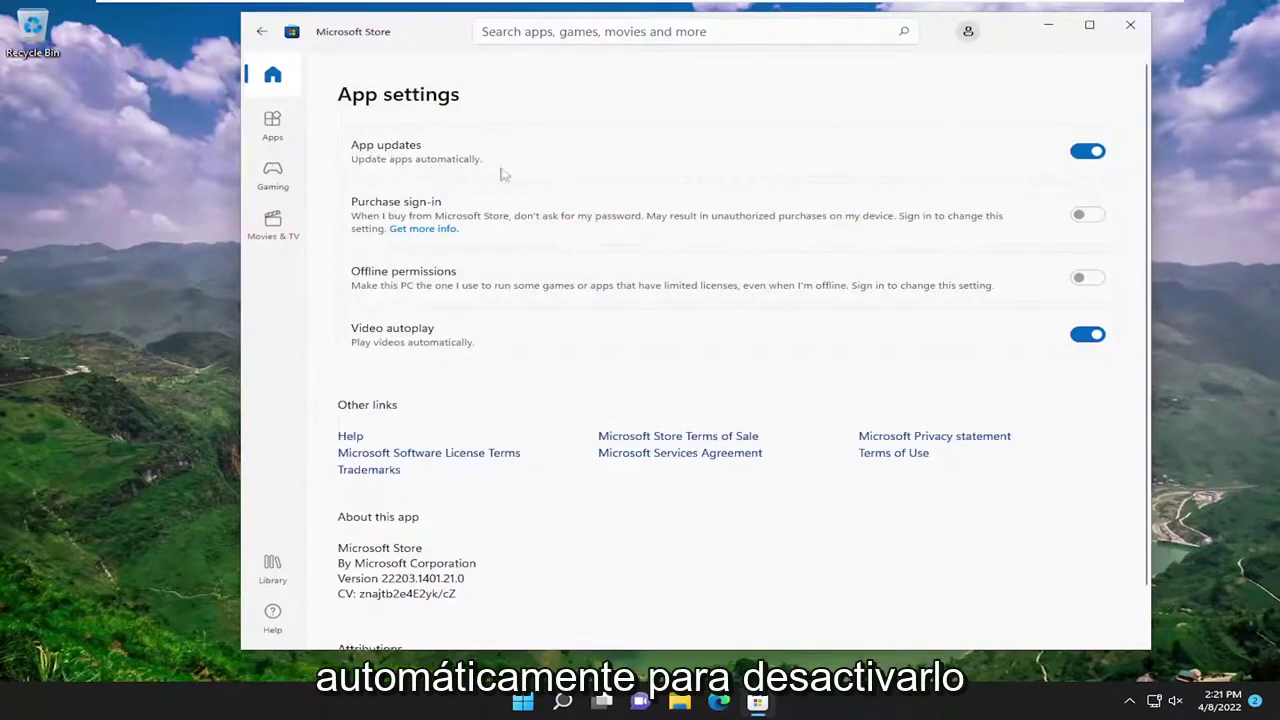
left_click(1100, 152)
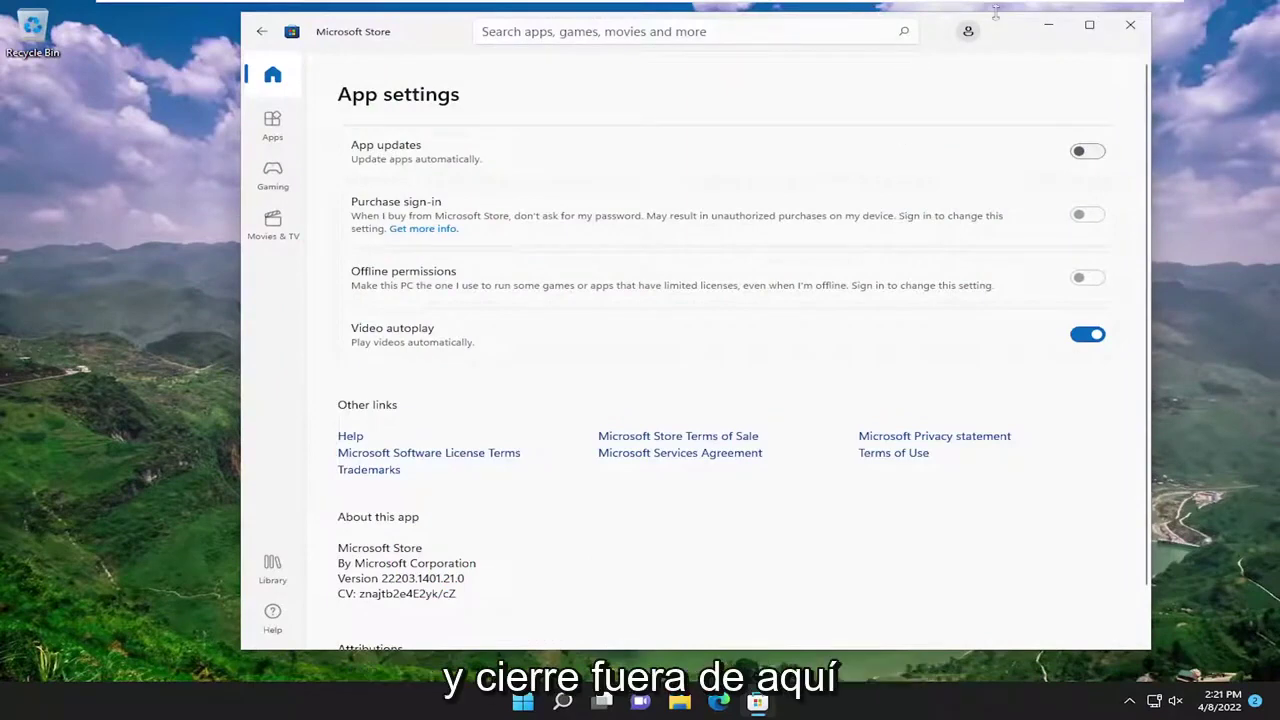
left_click(1130, 25)
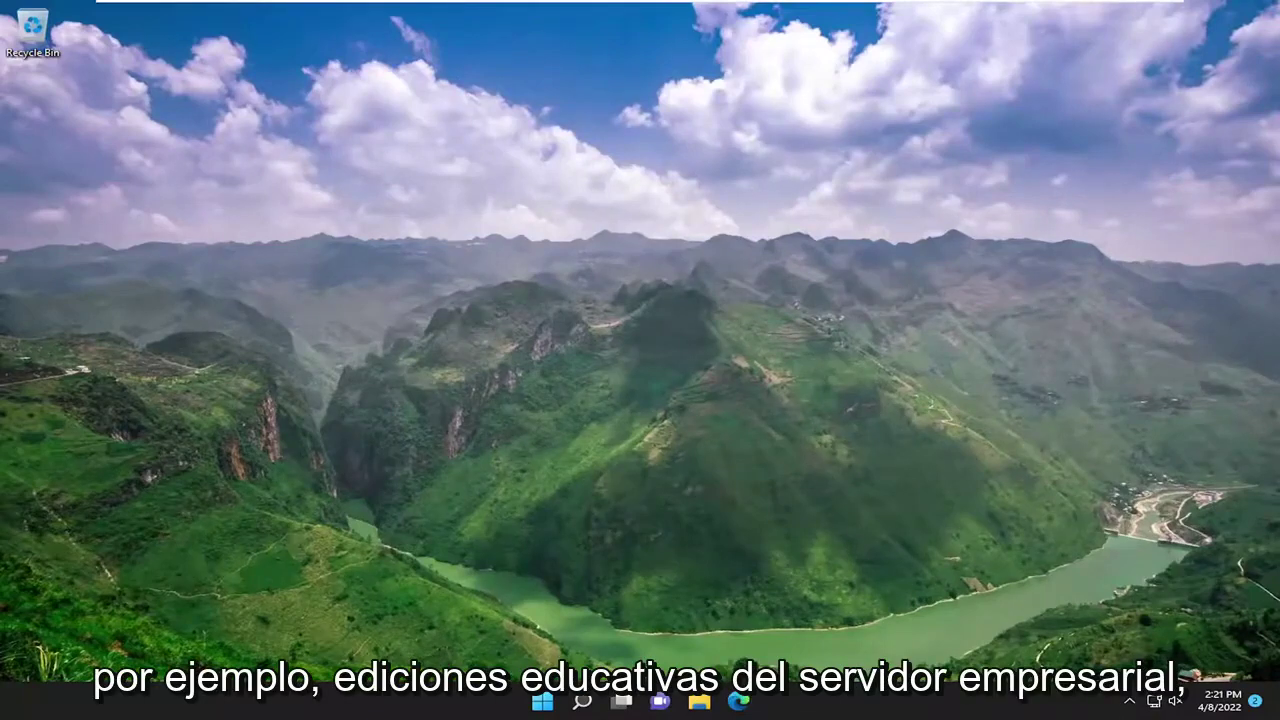
Search Windows for "group policy", open Edit group policy and enlarge the editor window.
left_click(580, 702)
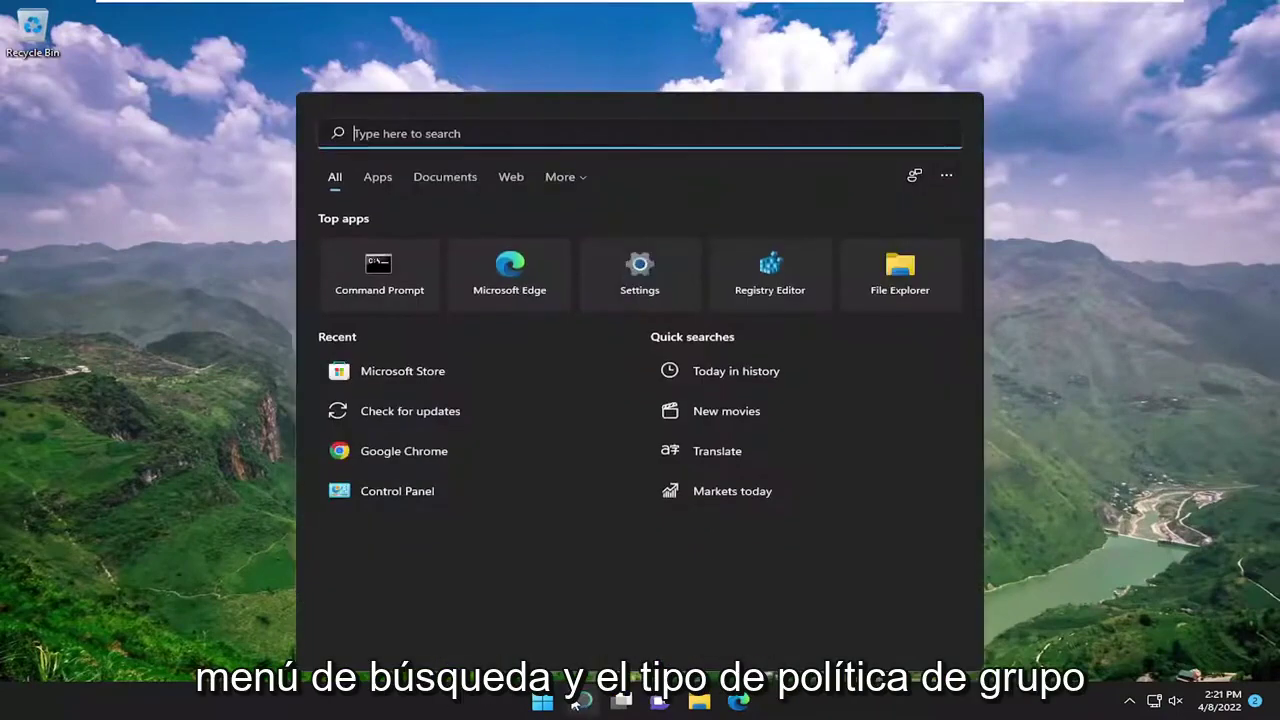
type("group")
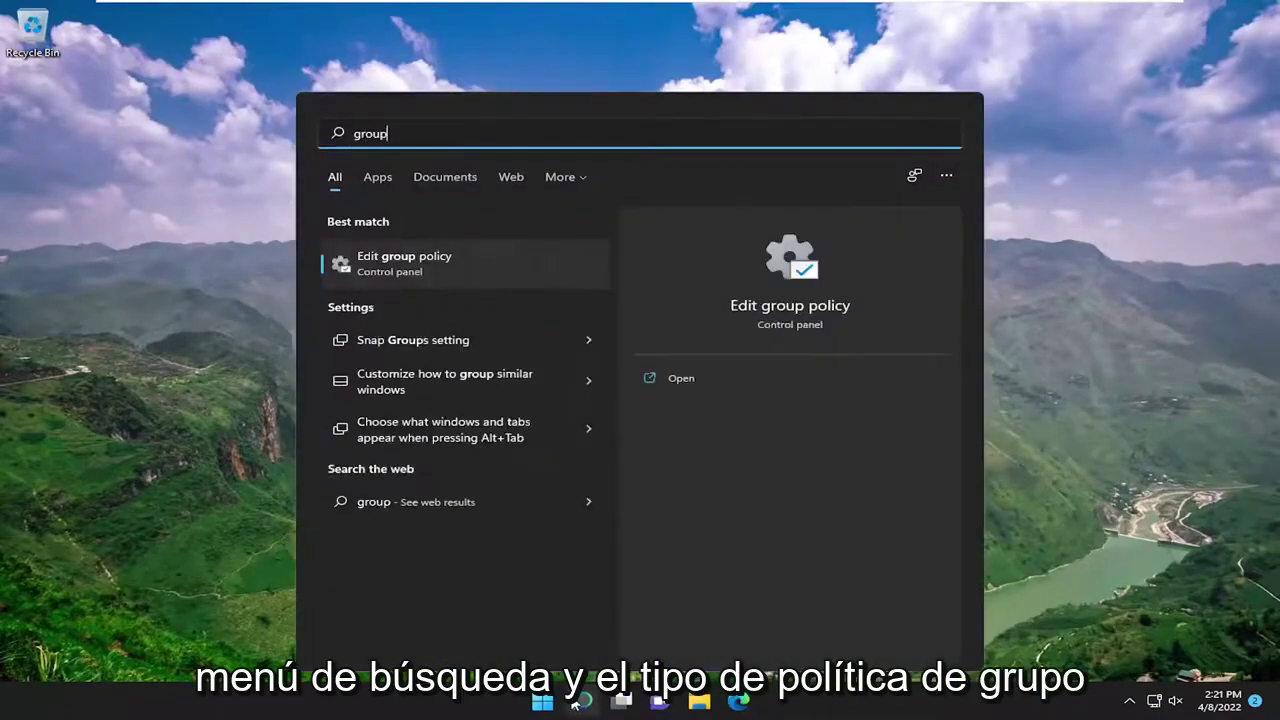
type(" policy")
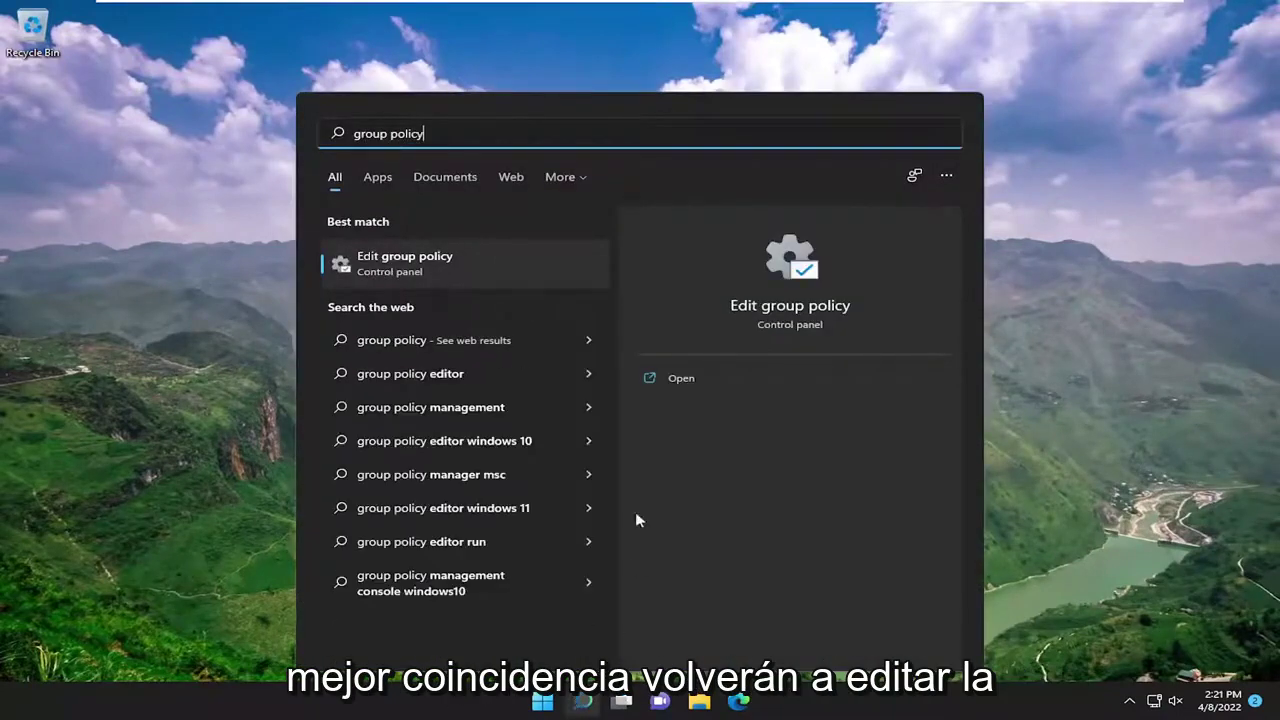
left_click(465, 262)
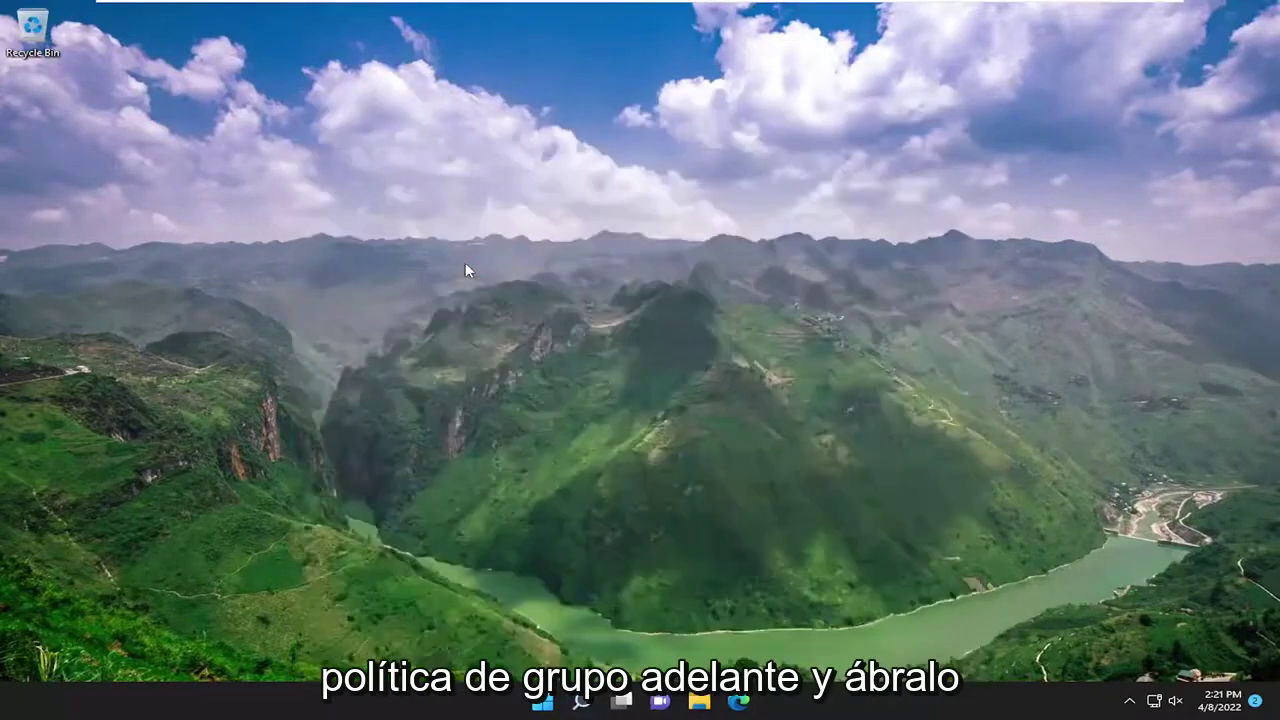
left_click_drag(460, 127, 578, 87)
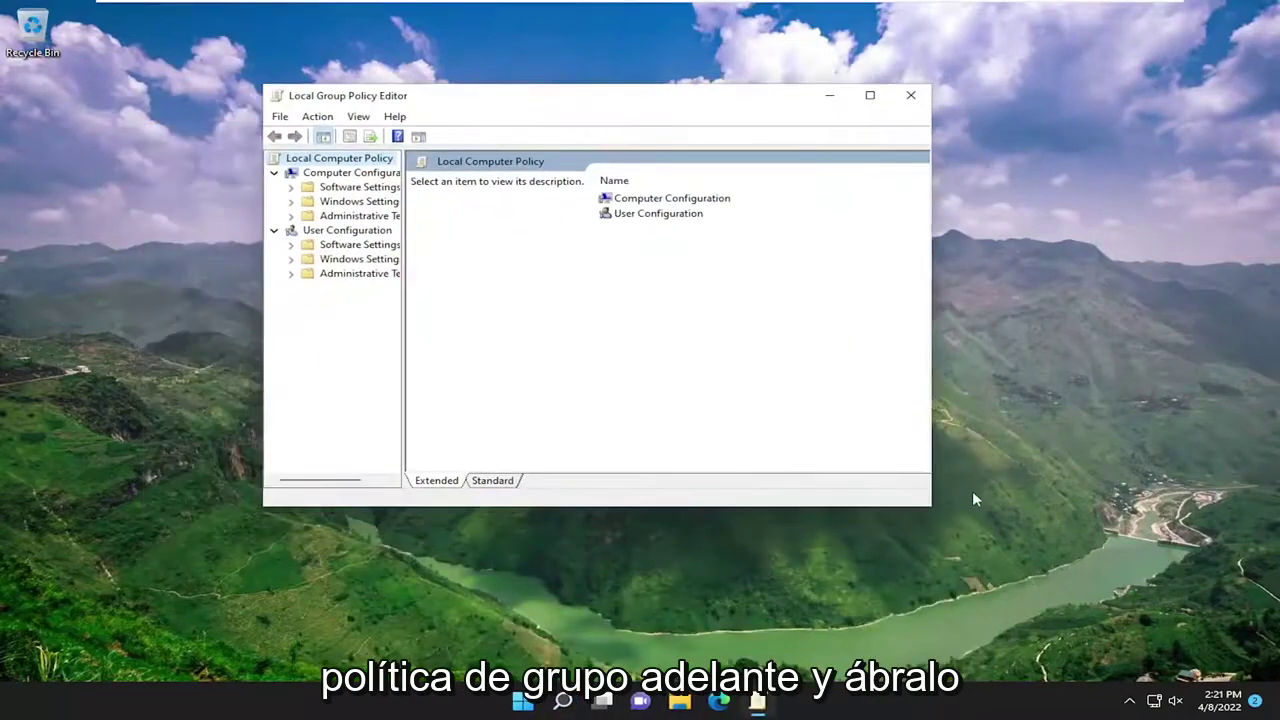
left_click_drag(929, 512, 1056, 565)
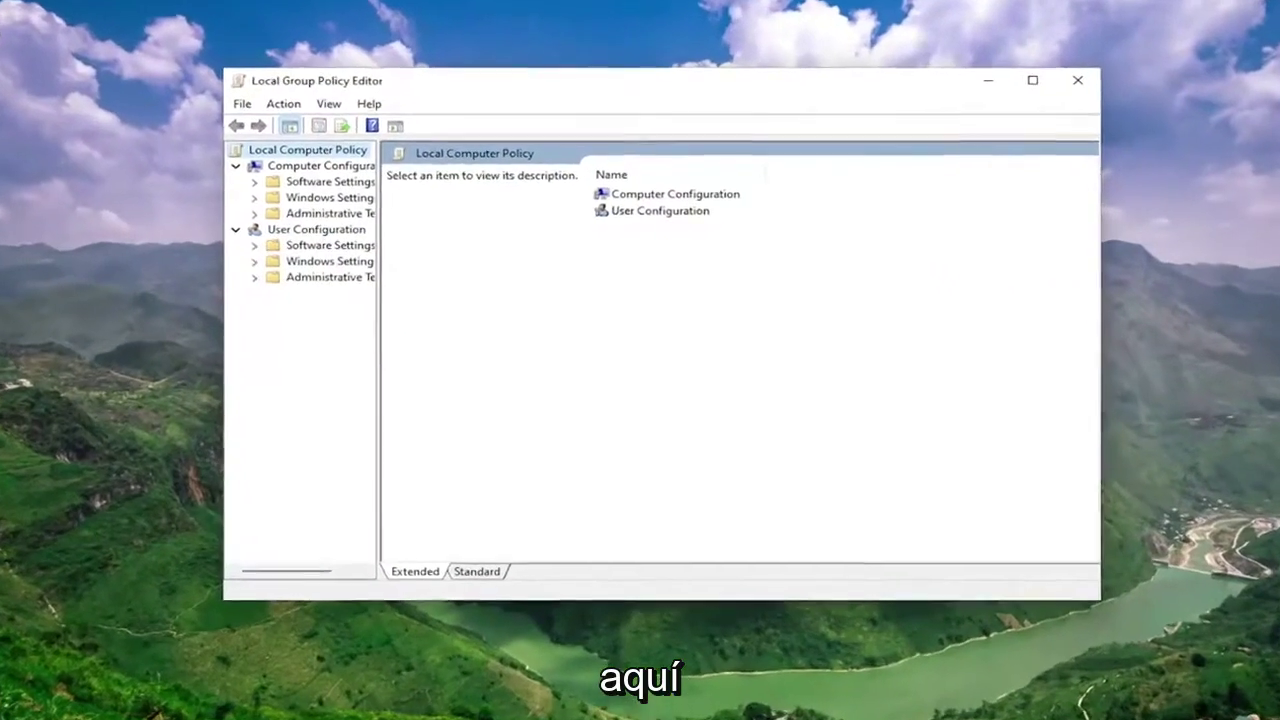
Under Computer Configuration, open Administrative Templates > Windows Components > Delivery Optimization, widening the policy tree for readability.
left_click(360, 173)
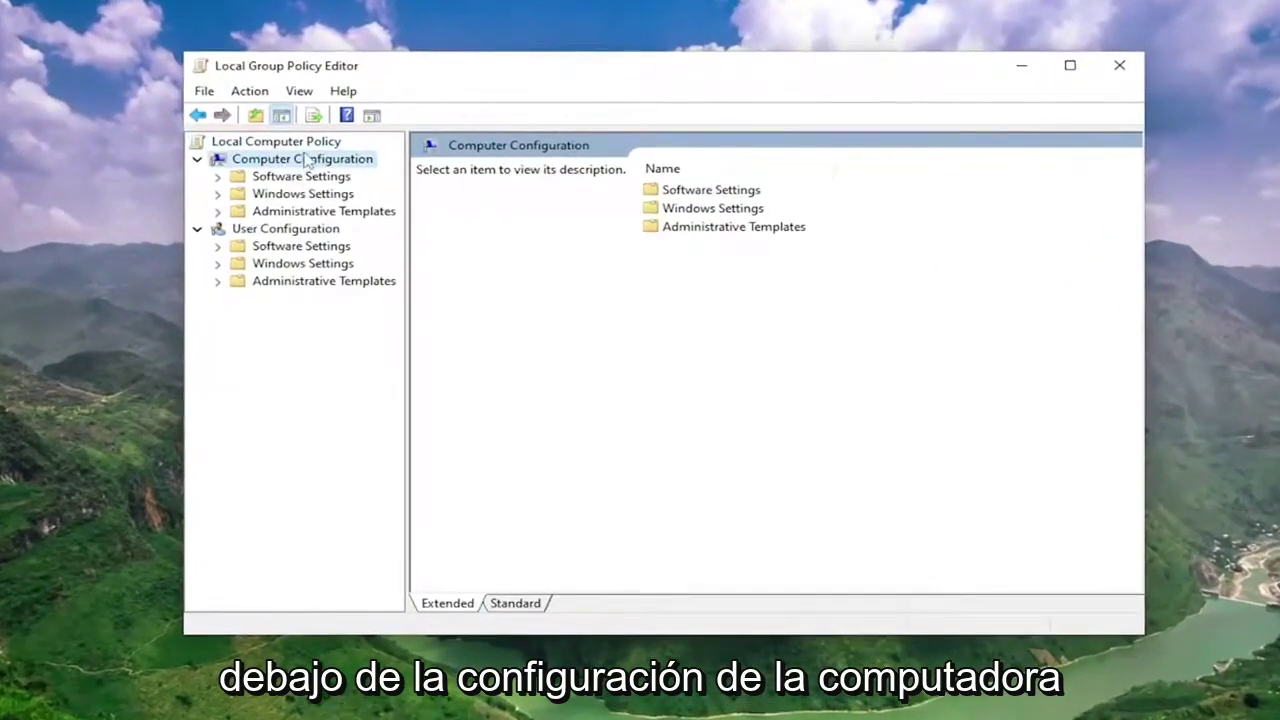
left_click(315, 212)
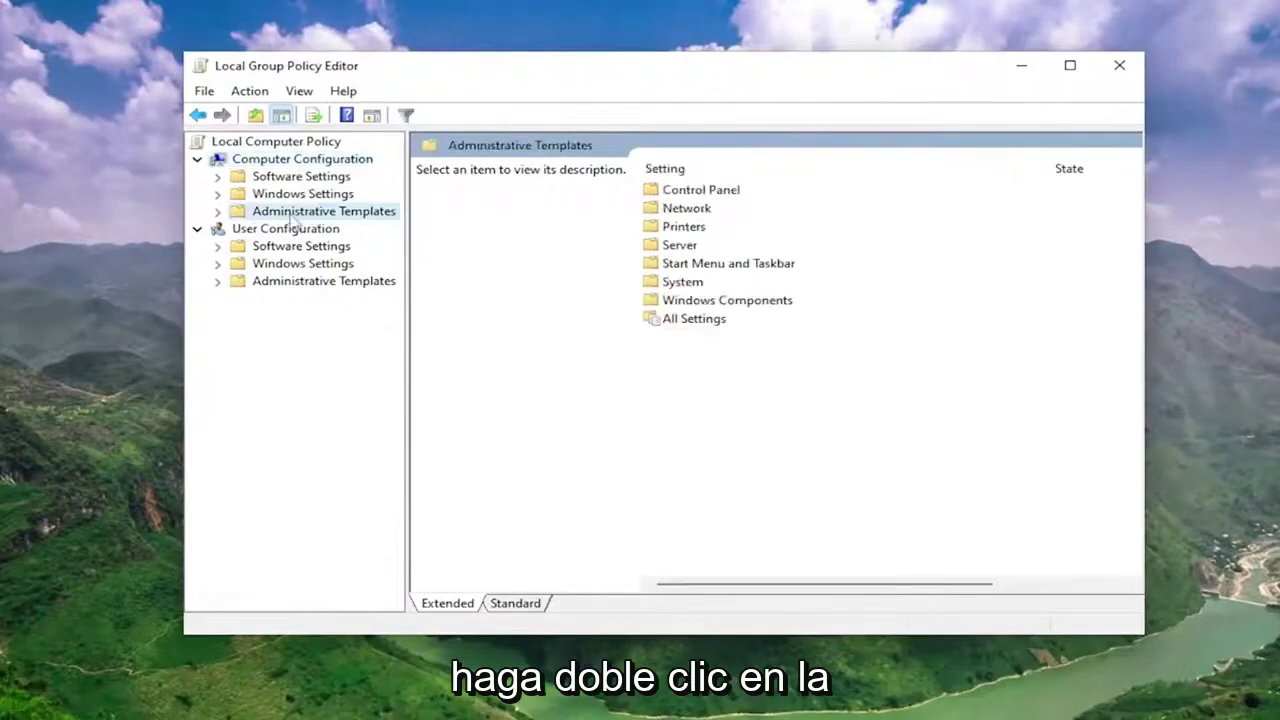
double_click(295, 214)
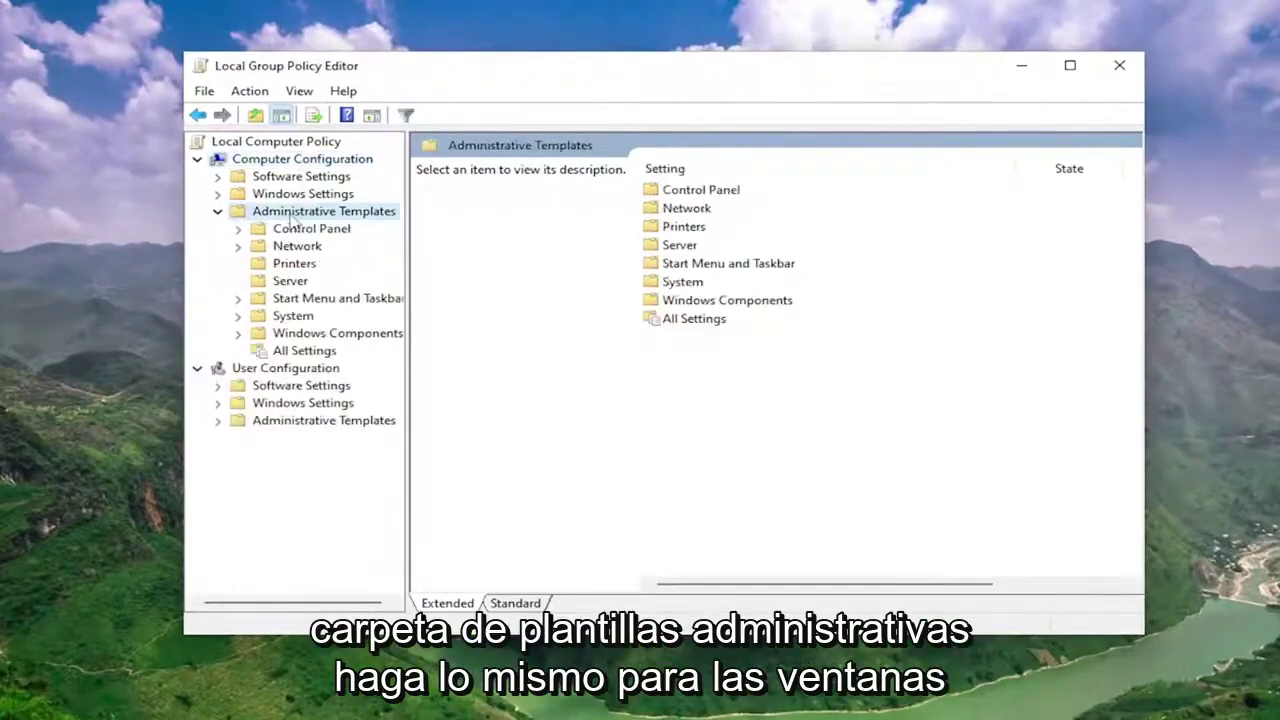
double_click(322, 336)
left_click_drag(405, 327, 472, 327)
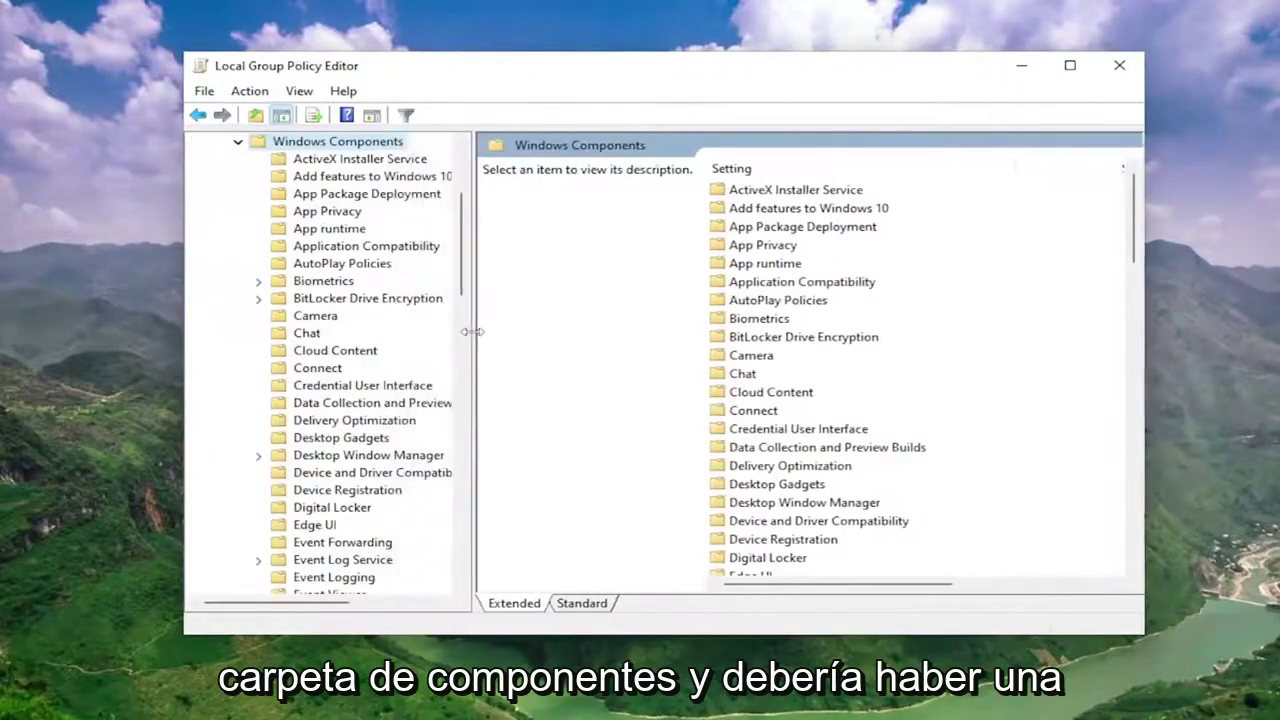
left_click(337, 424)
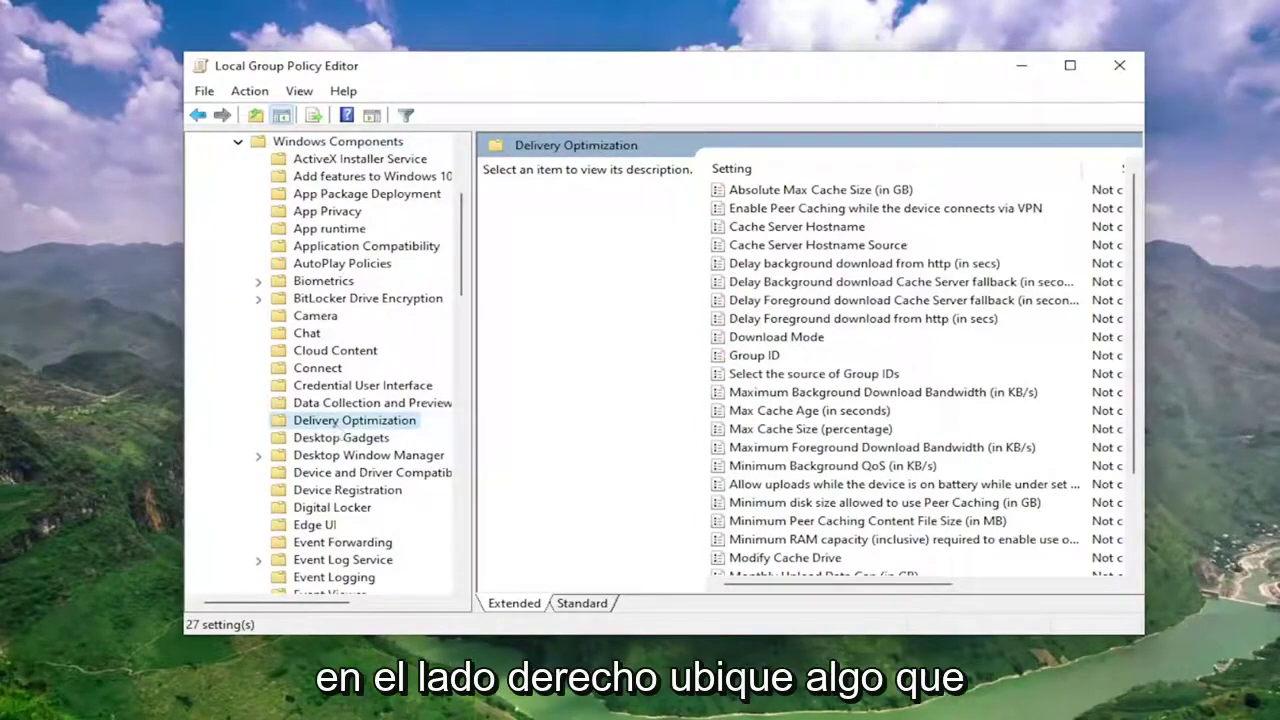
Enable the Download Mode policy with the mode Simple (99), then apply and accept the change.
left_click(769, 340)
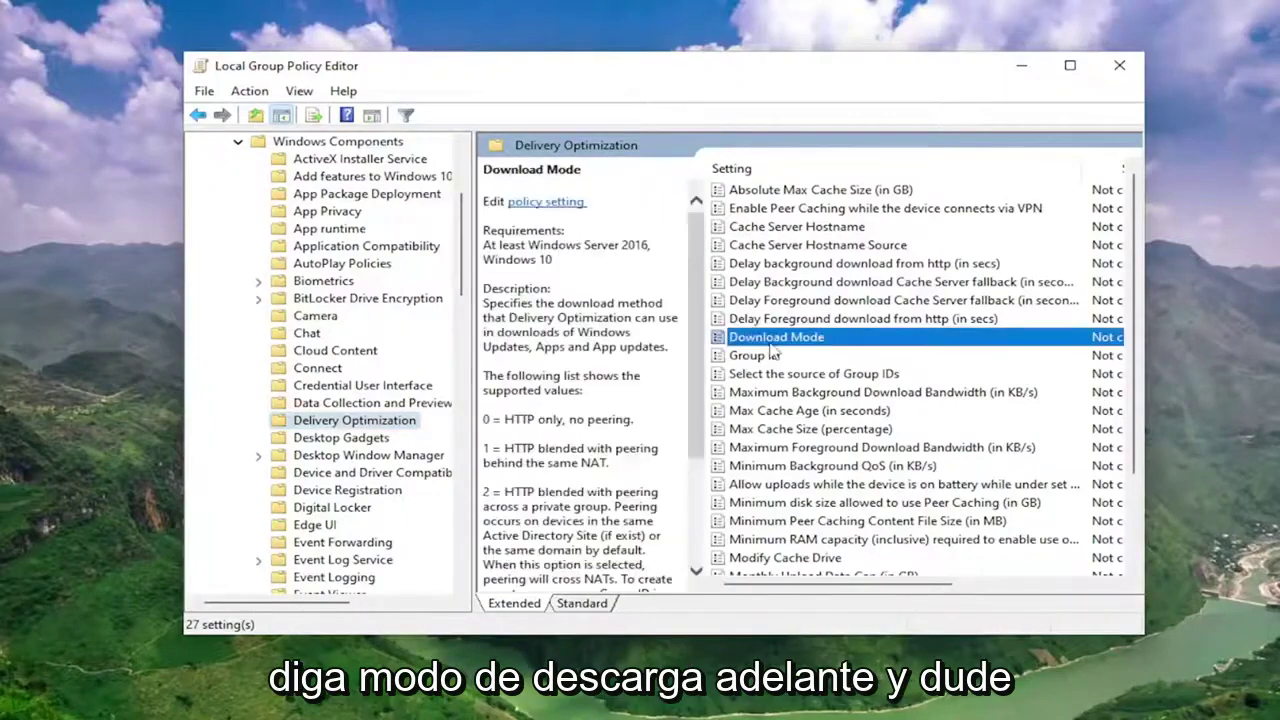
double_click(773, 341)
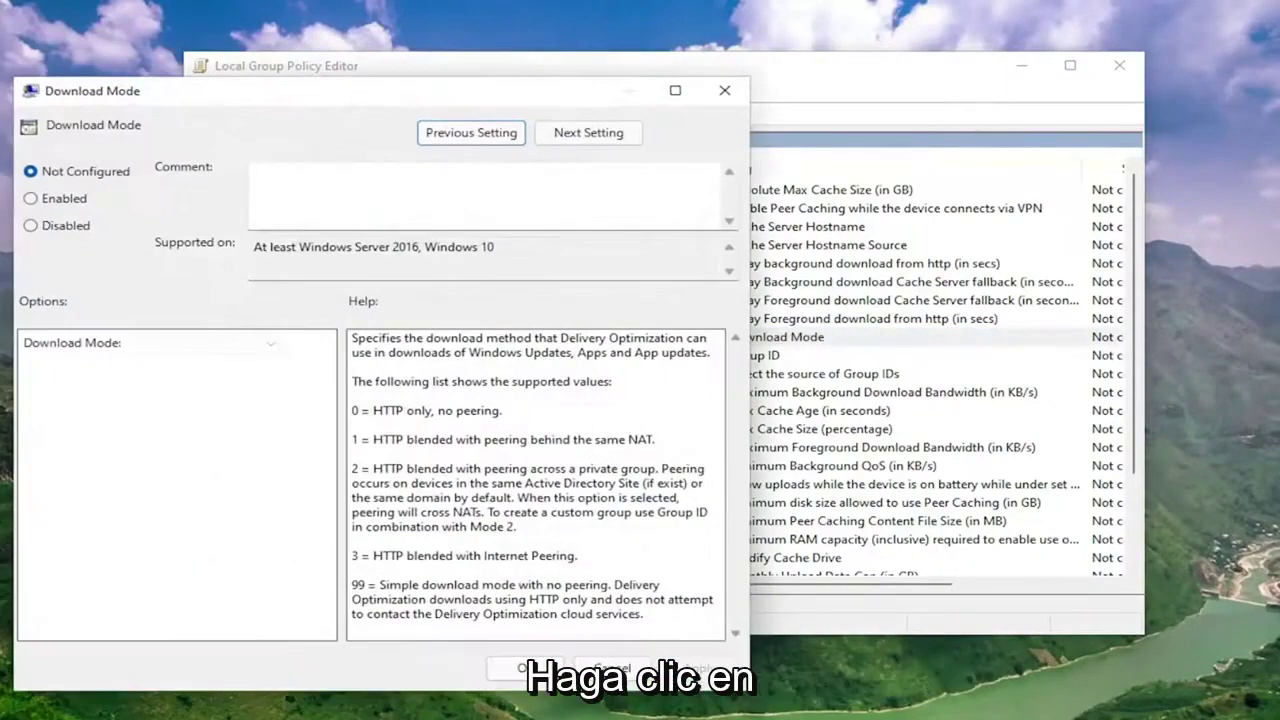
left_click_drag(443, 96, 697, 76)
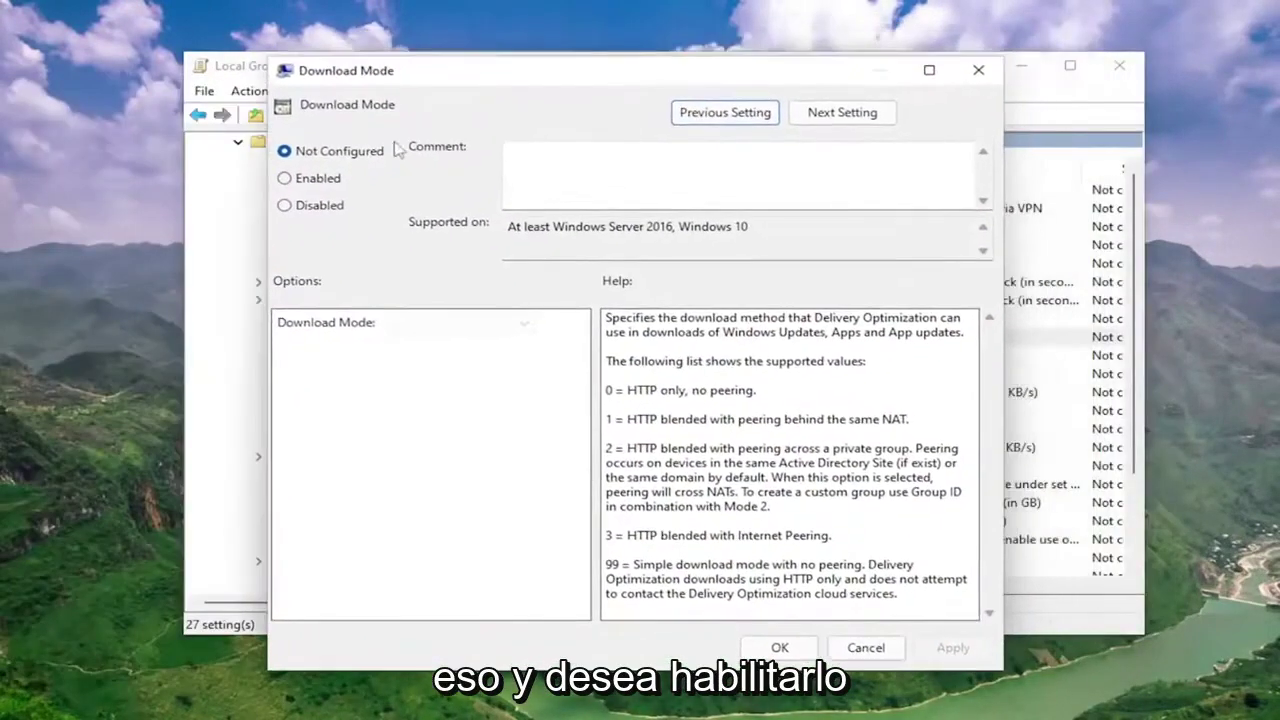
left_click(330, 184)
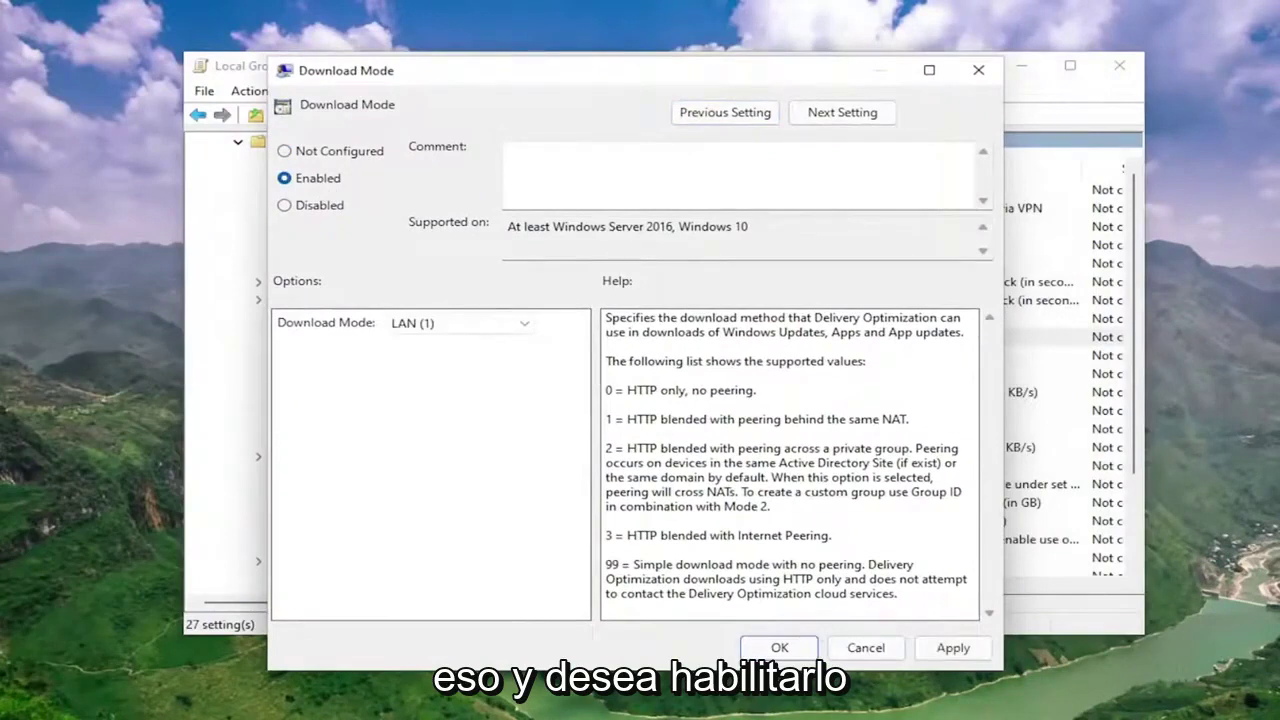
left_click(476, 321)
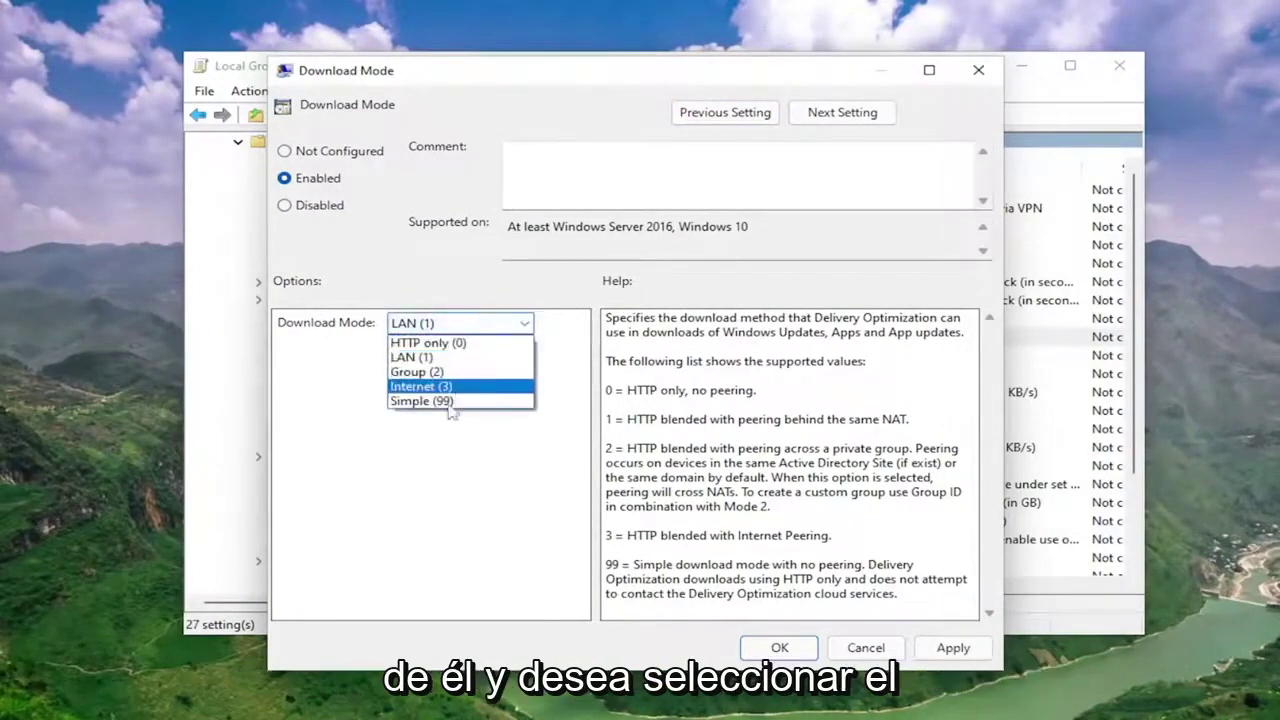
left_click(440, 401)
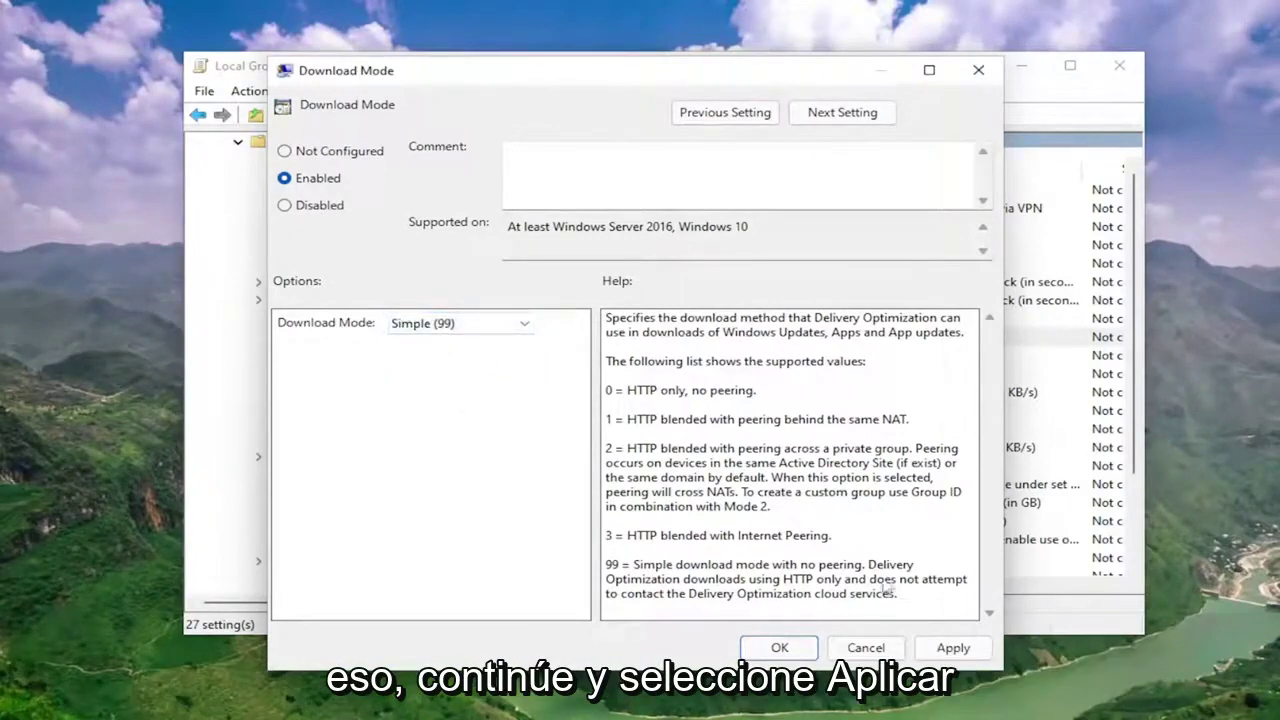
left_click(953, 648)
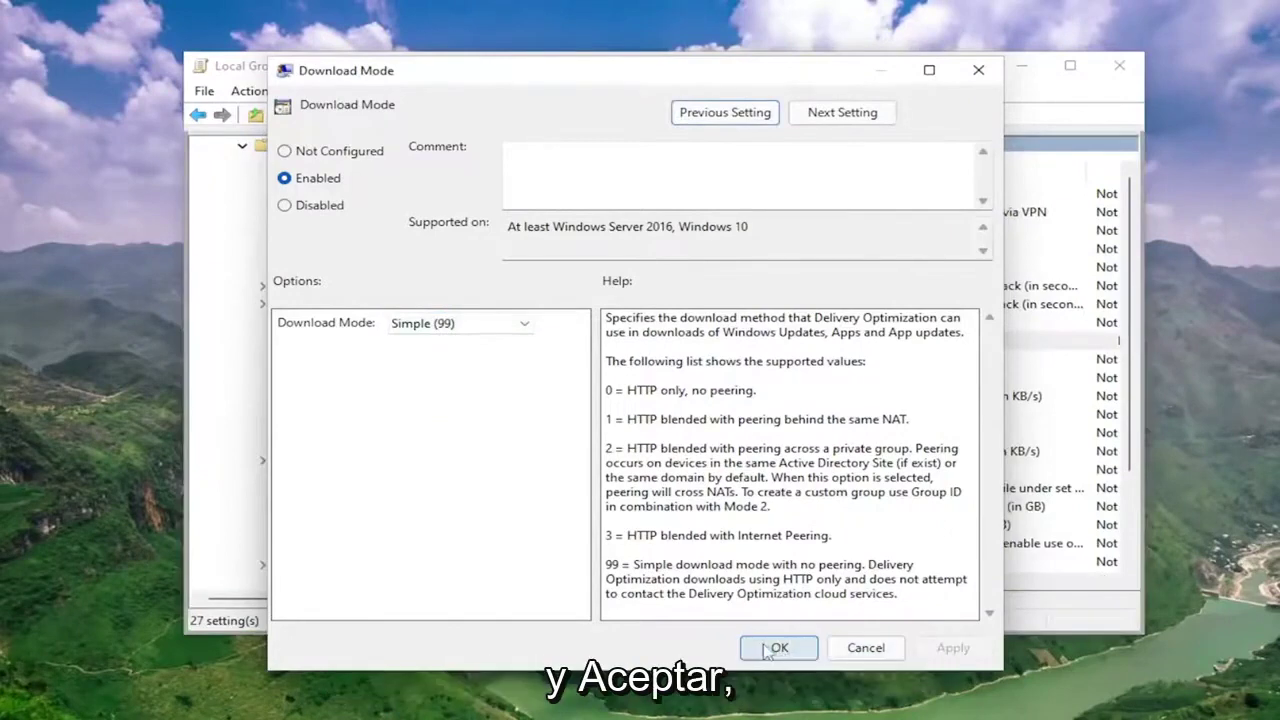
left_click(777, 648)
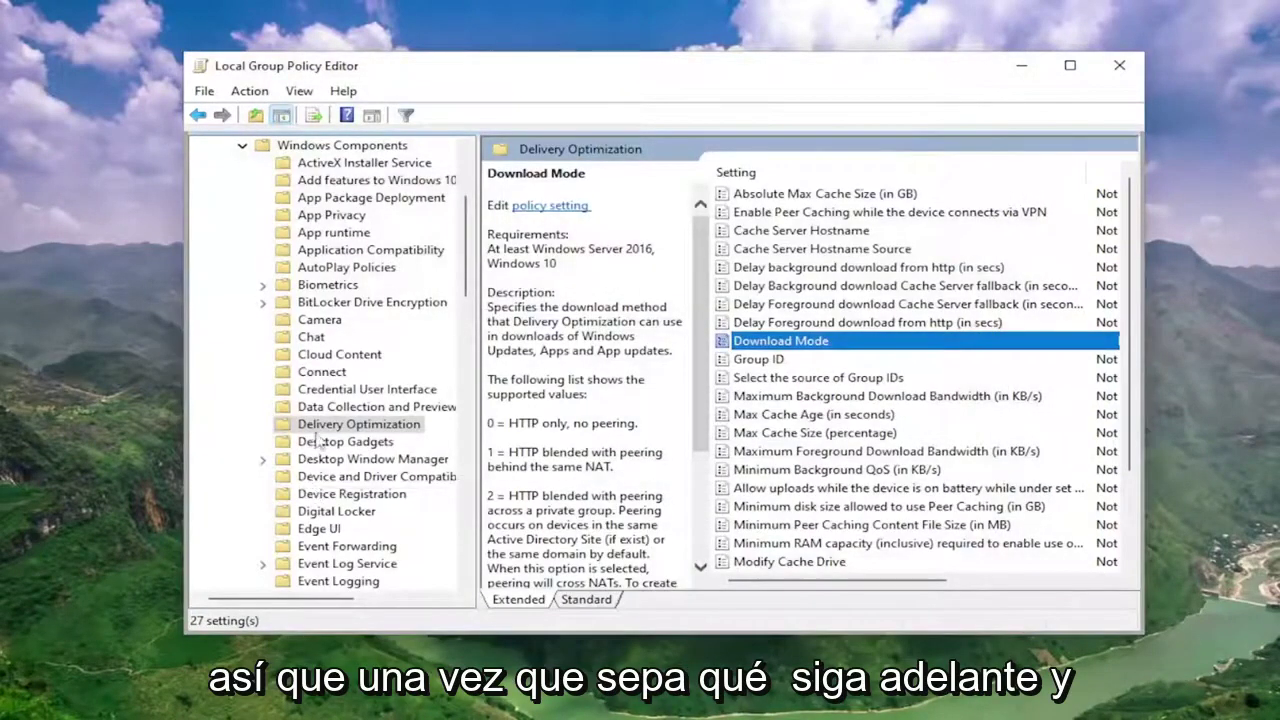
Collapse Windows Components and open Network > Background Intelligent Transfer Service (BITS) under the computer's Administrative Templates.
scroll(318, 442, "up", 2)
left_click(242, 251)
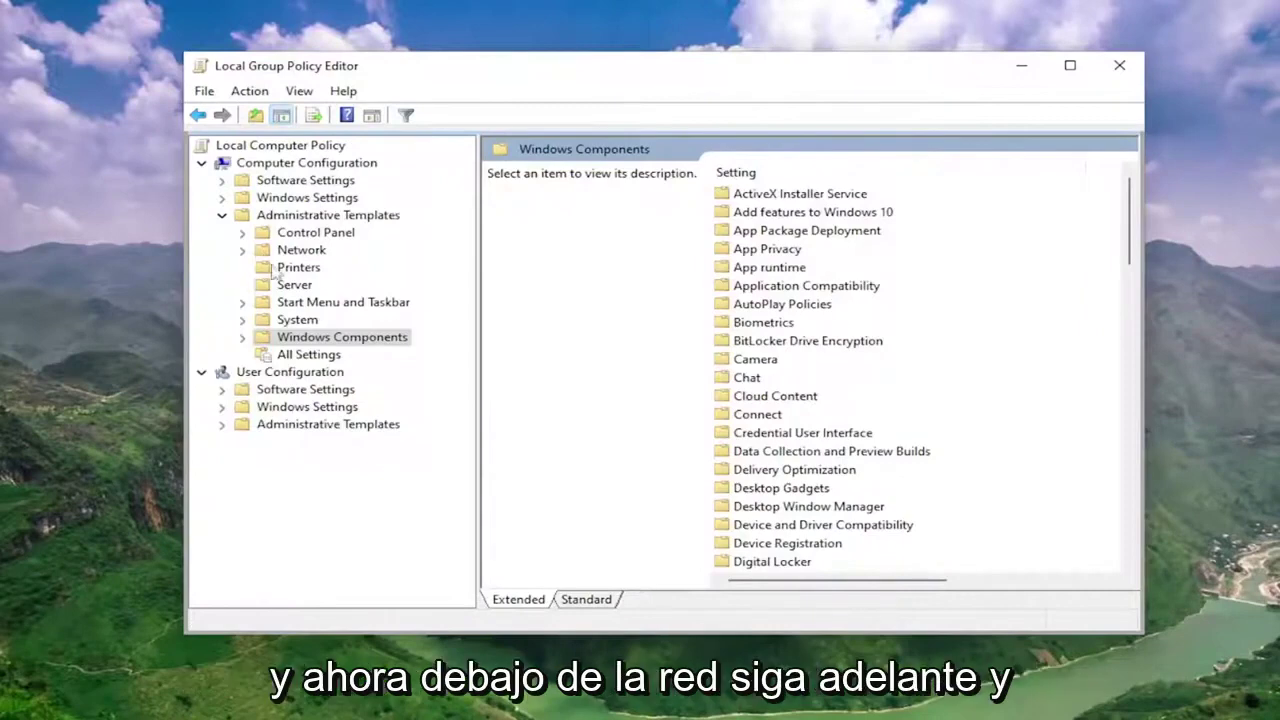
left_click(289, 256)
double_click(291, 254)
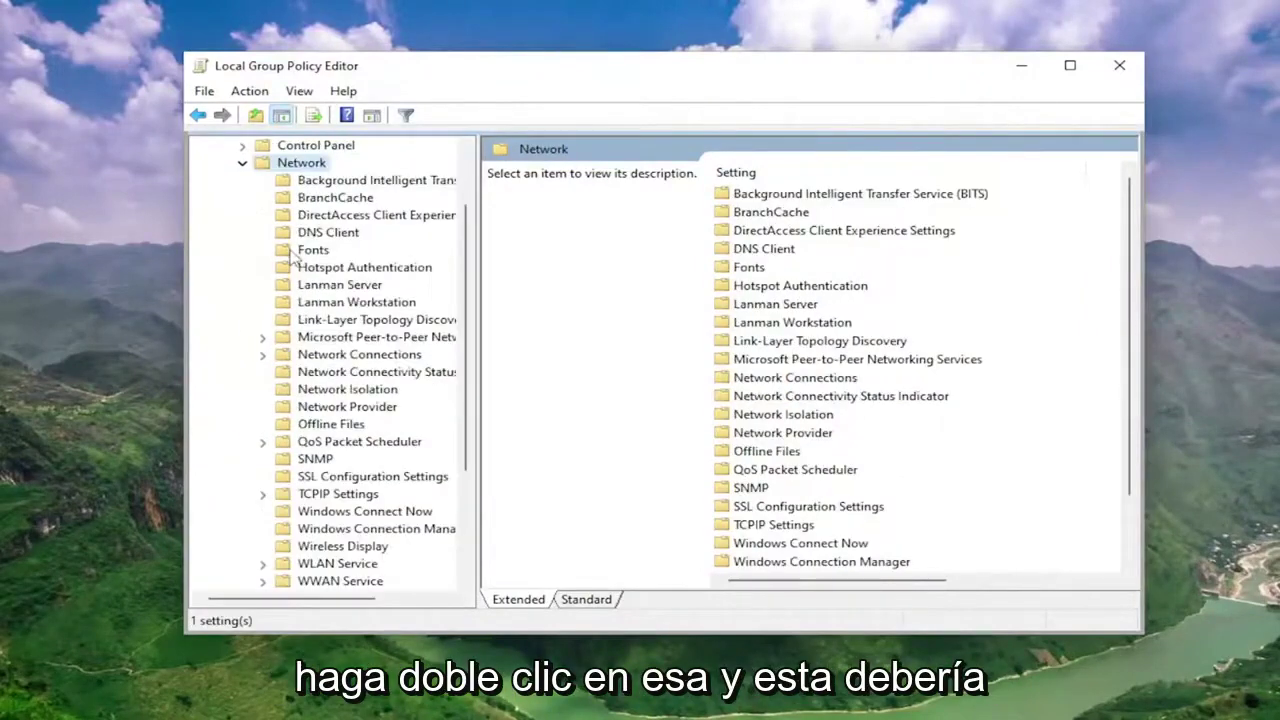
left_click(355, 182)
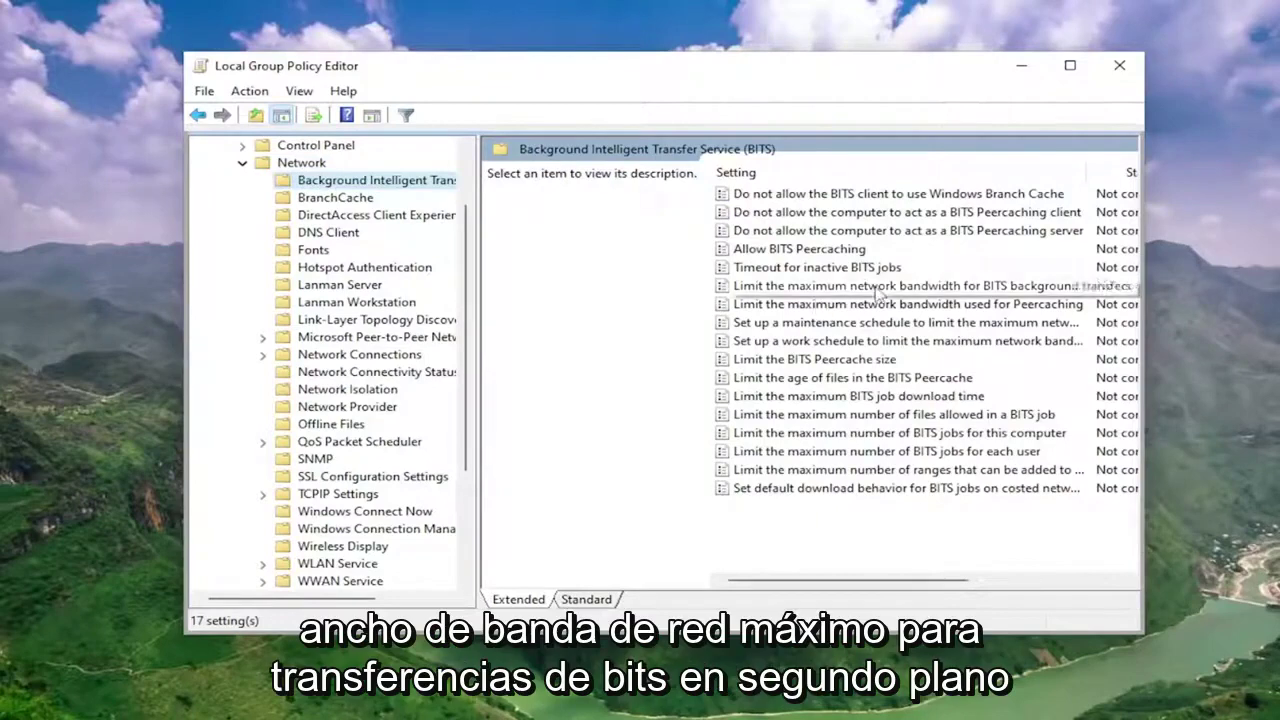
Enable the policy "Limit the maximum network bandwidth for BITS background transfers", then apply and accept the change.
double_click(878, 287)
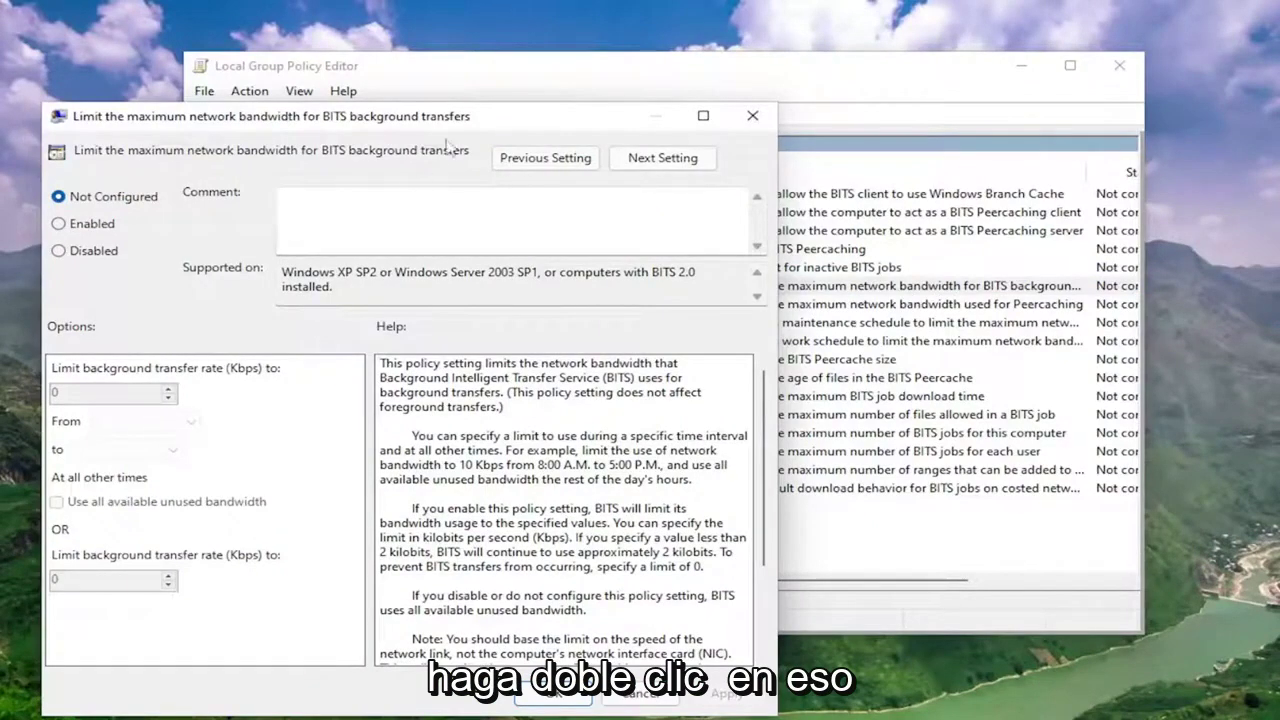
left_click_drag(449, 126, 673, 72)
left_click(300, 167)
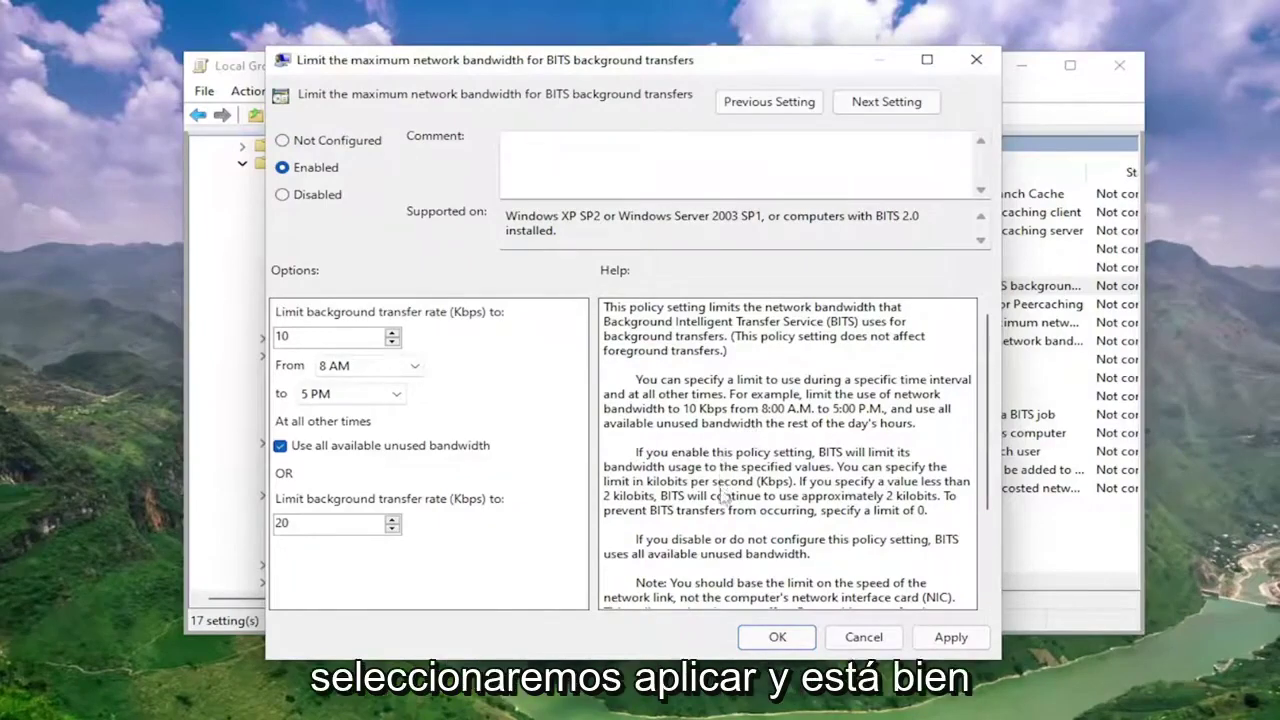
left_click(962, 640)
left_click(803, 640)
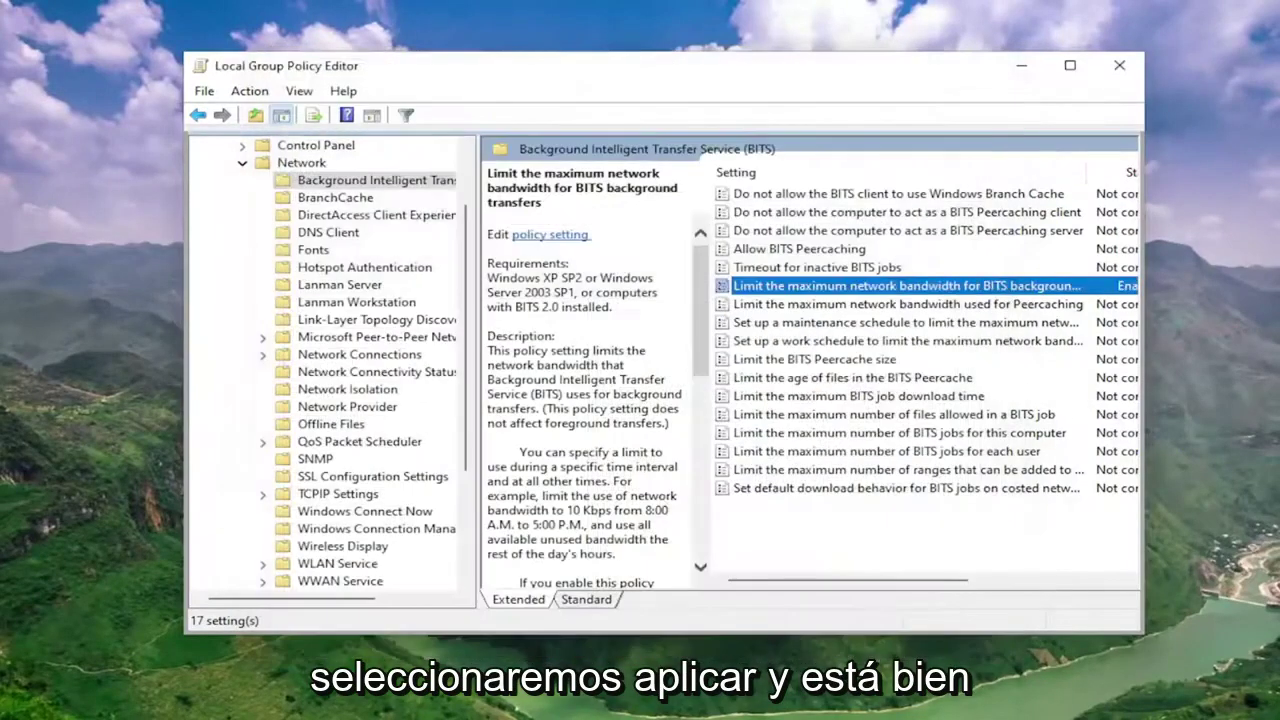
Collapse the Administrative Templates and Computer Configuration branches and close the Local Group Policy Editor.
scroll(268, 180, "up", 2)
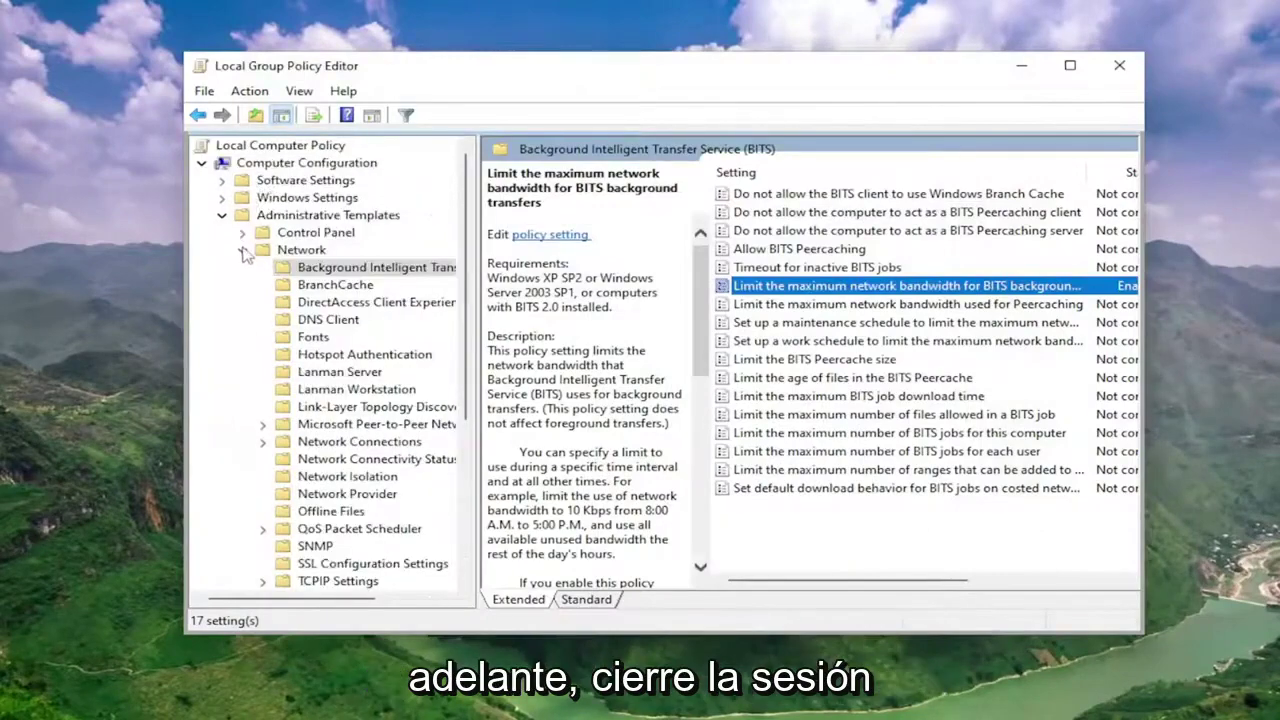
left_click(221, 214)
left_click(201, 162)
left_click(230, 145)
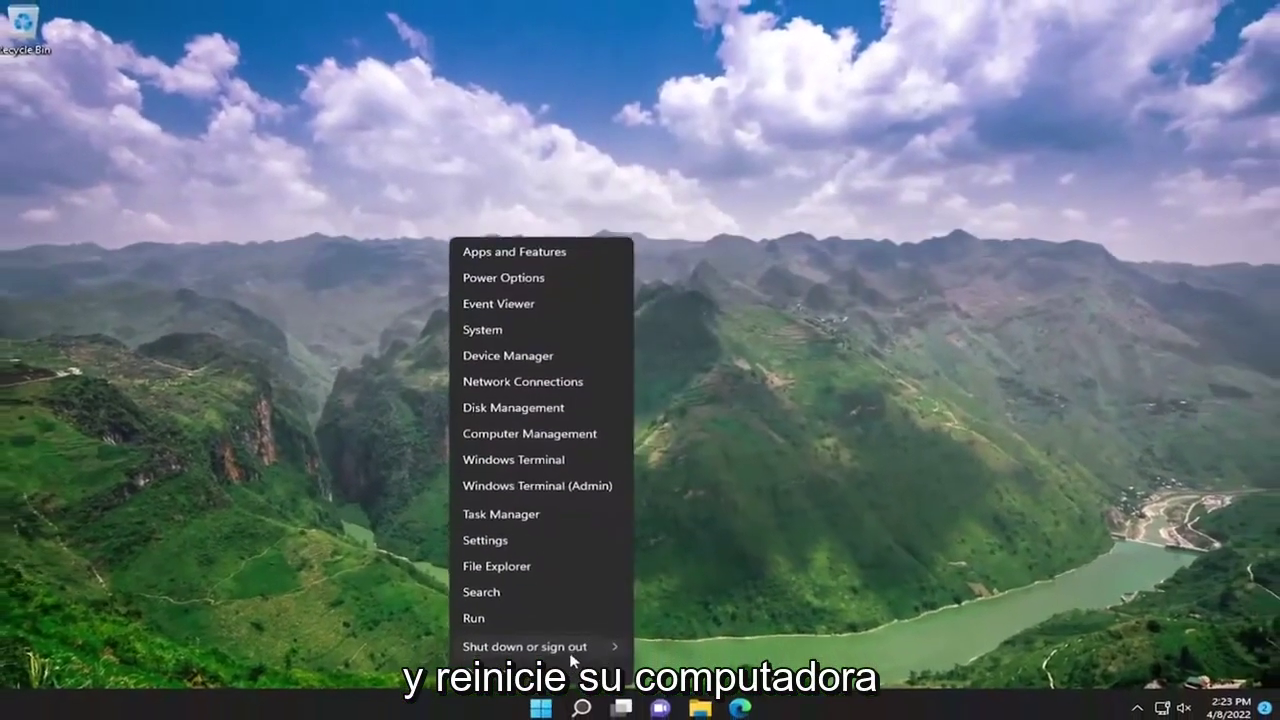
Restart the computer to put the policy changes into effect.
mouse_move(607, 634)
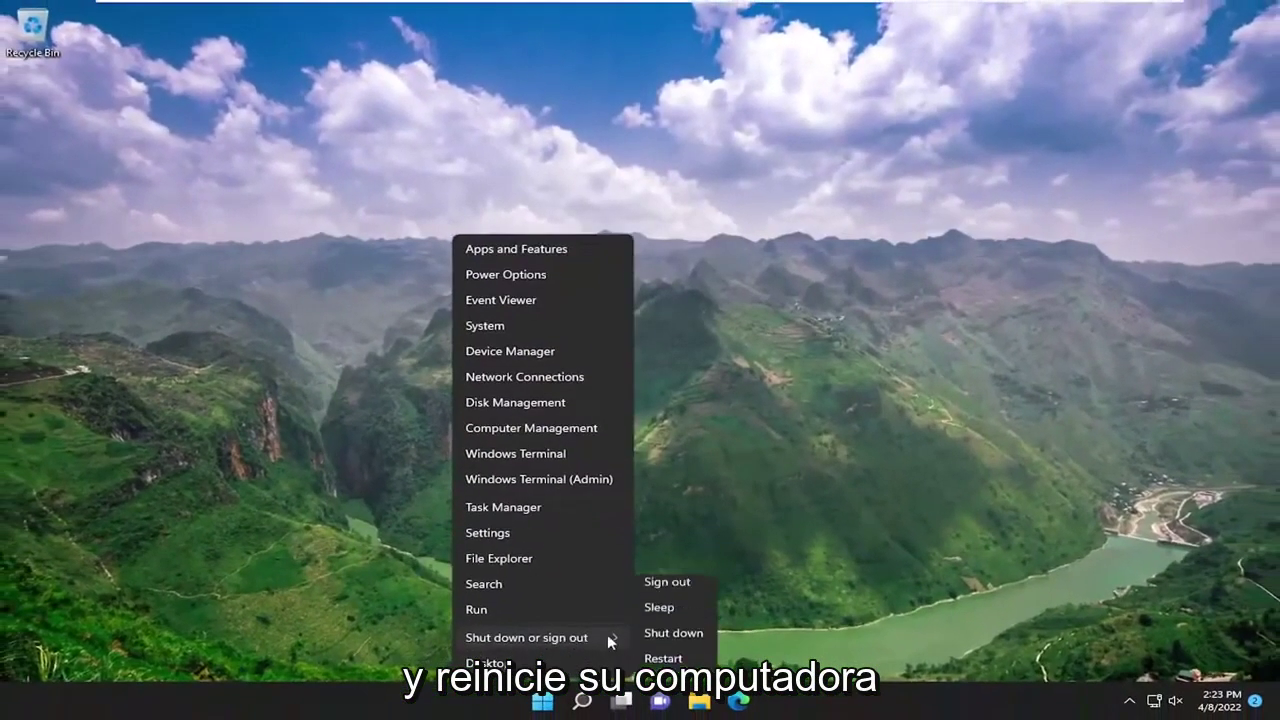
left_click(664, 665)
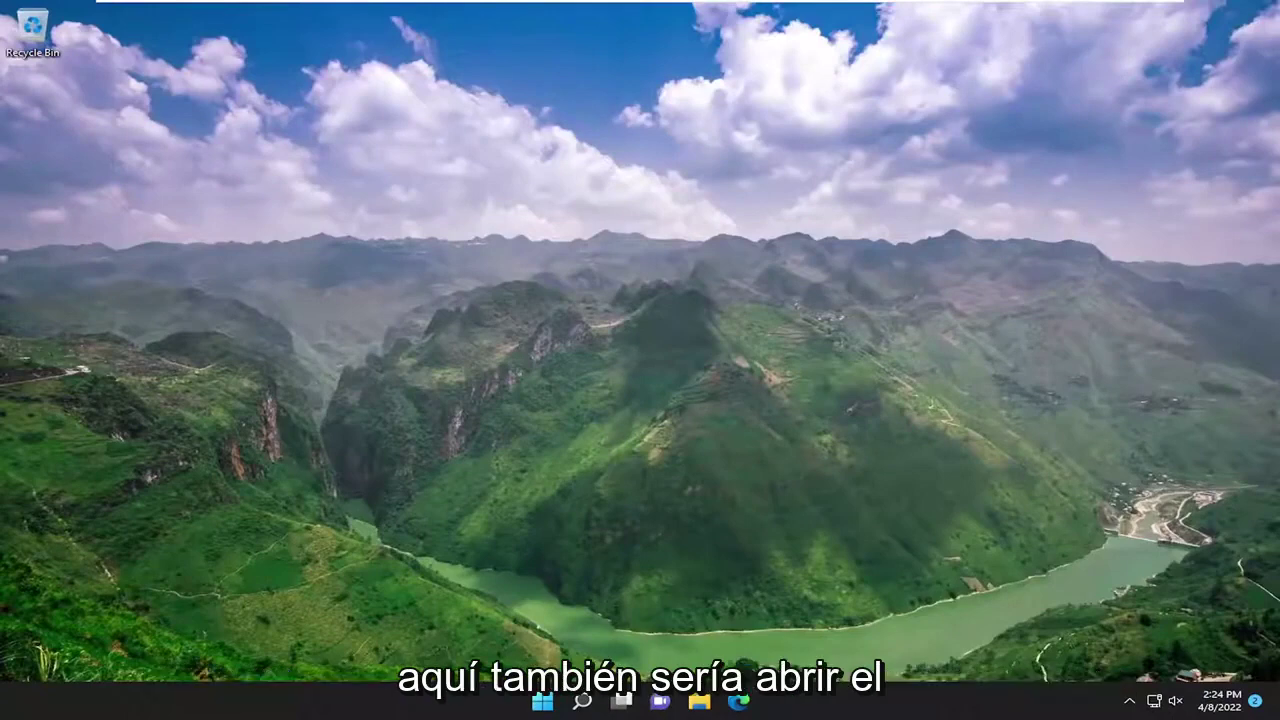
Search Windows for "cmd" and open Command Prompt as administrator, allowing it to make changes to the device.
left_click(584, 703)
type("cmd")
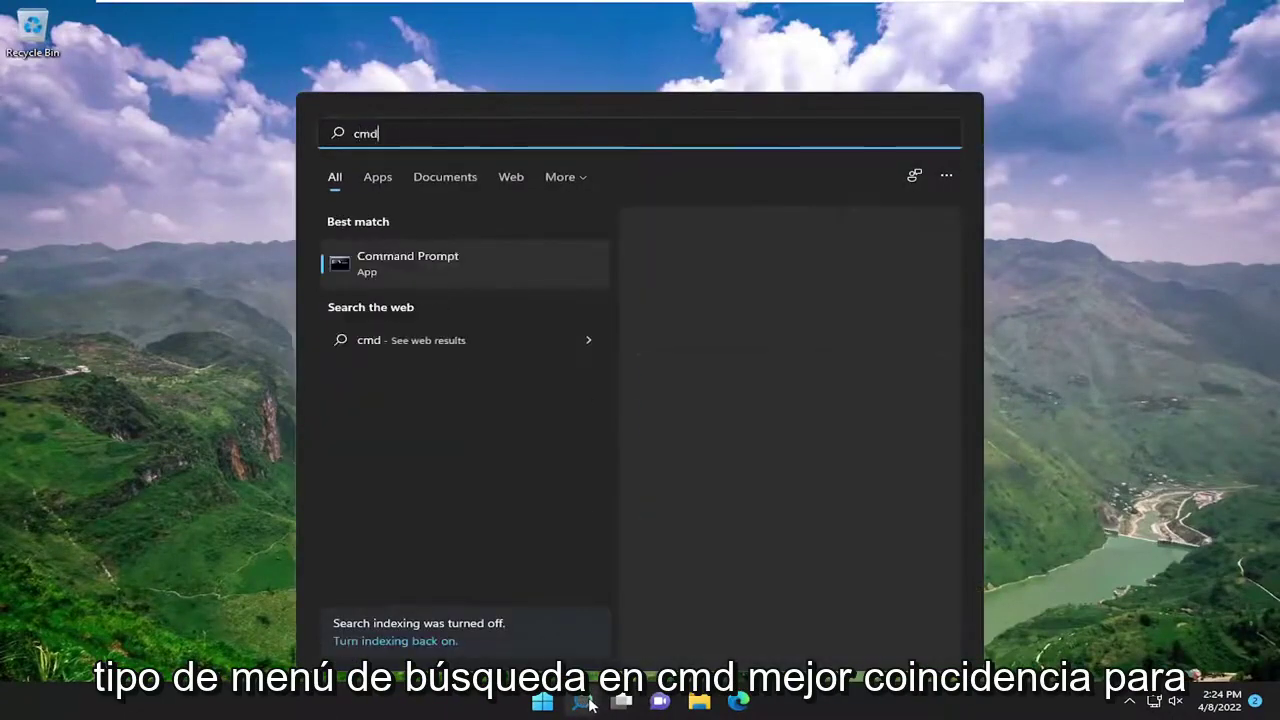
right_click(399, 260)
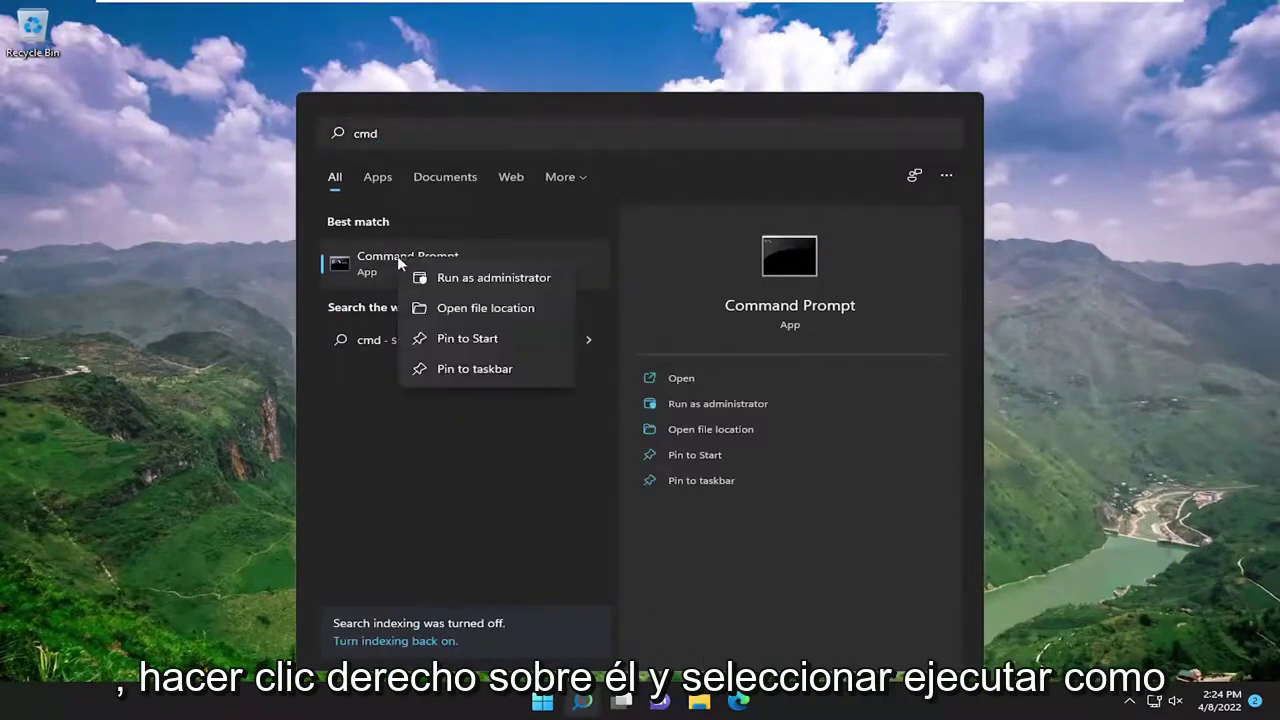
left_click(487, 280)
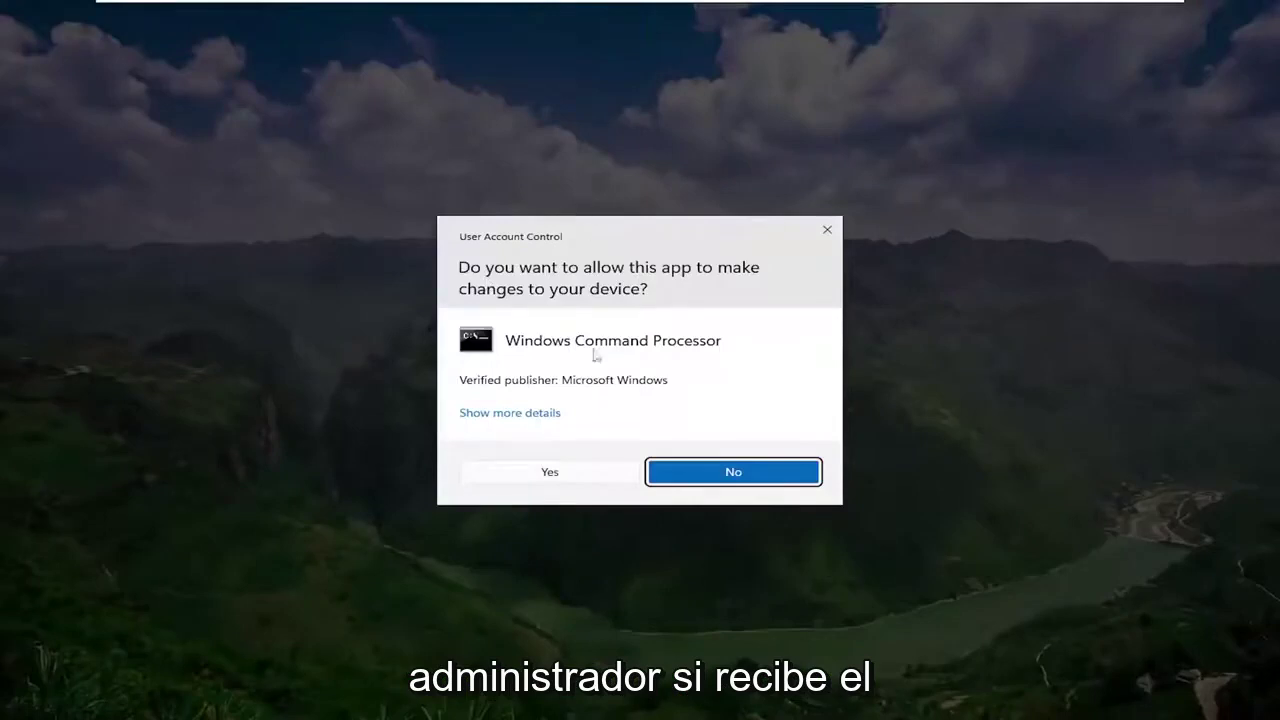
left_click(540, 478)
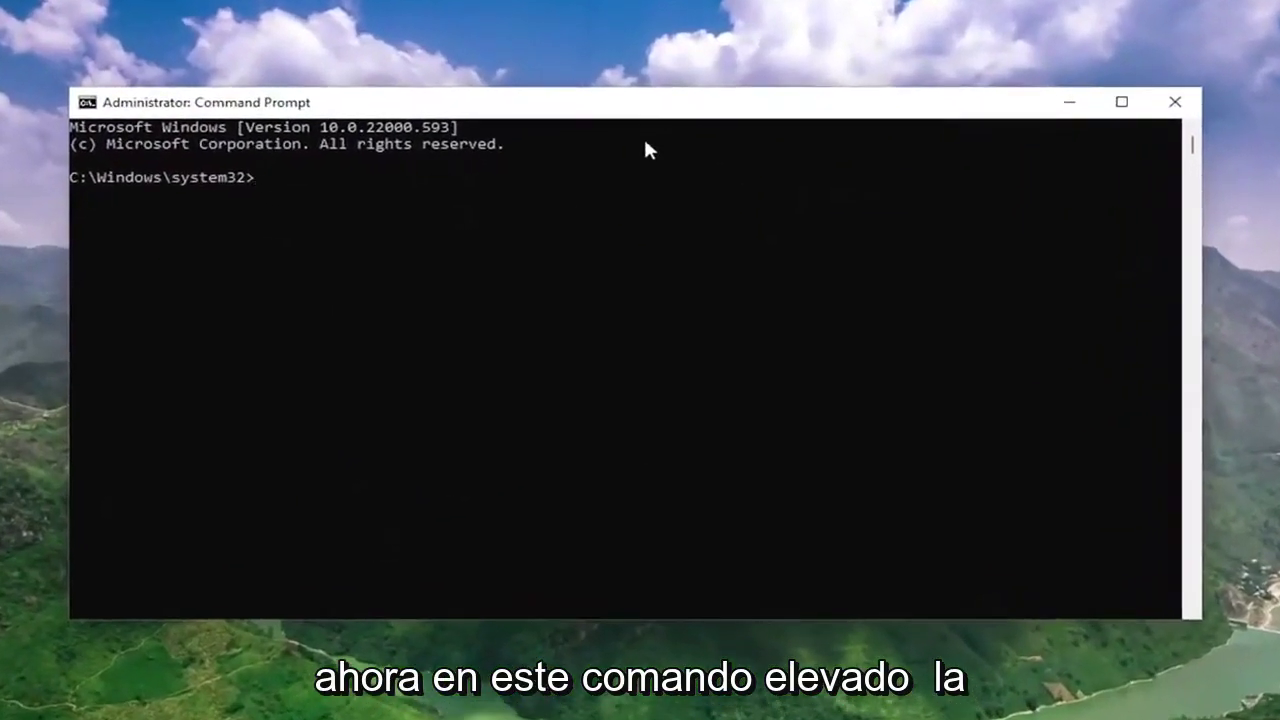
Run a system file scan with the command "sfc /scannow".
type("sfc /")
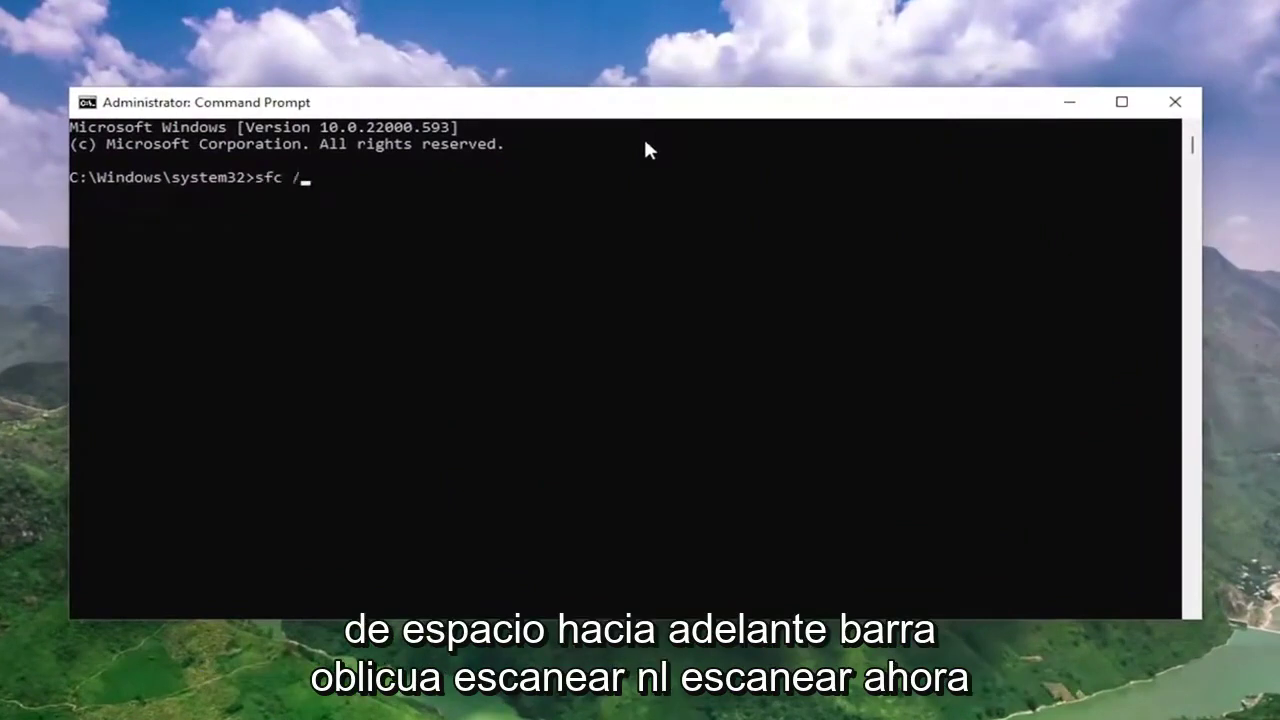
type("scannow")
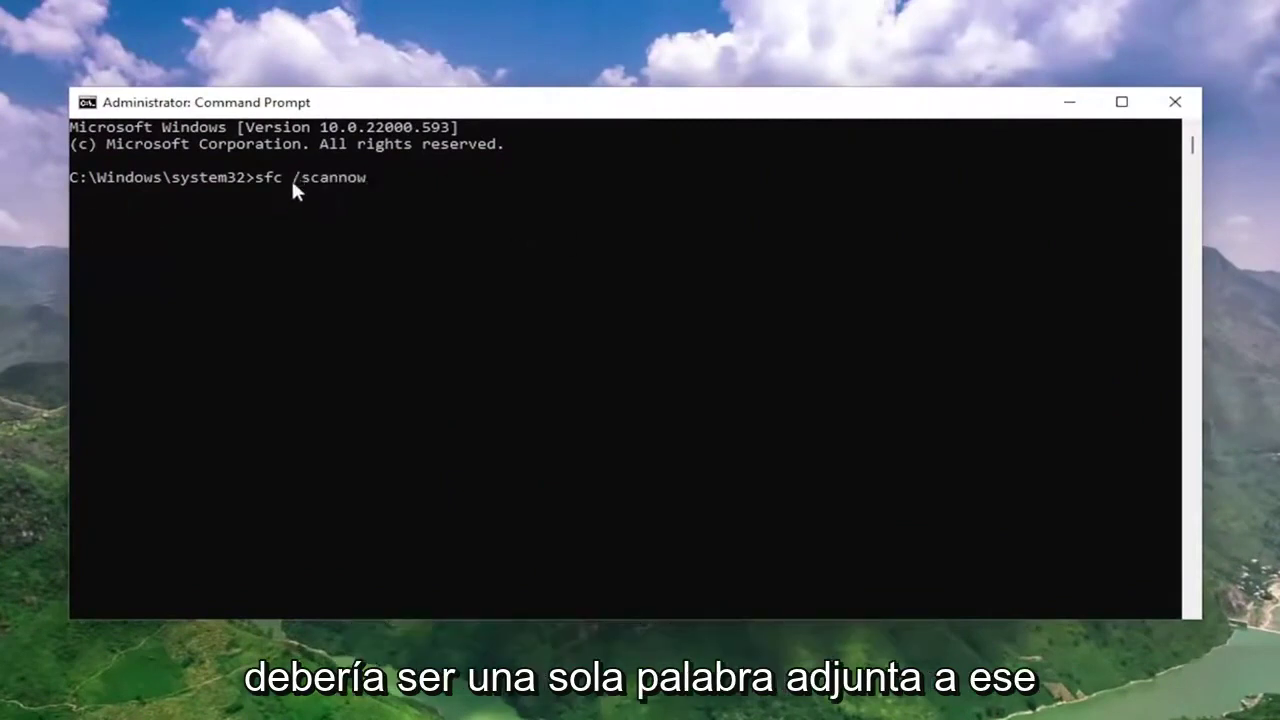
key("Return")
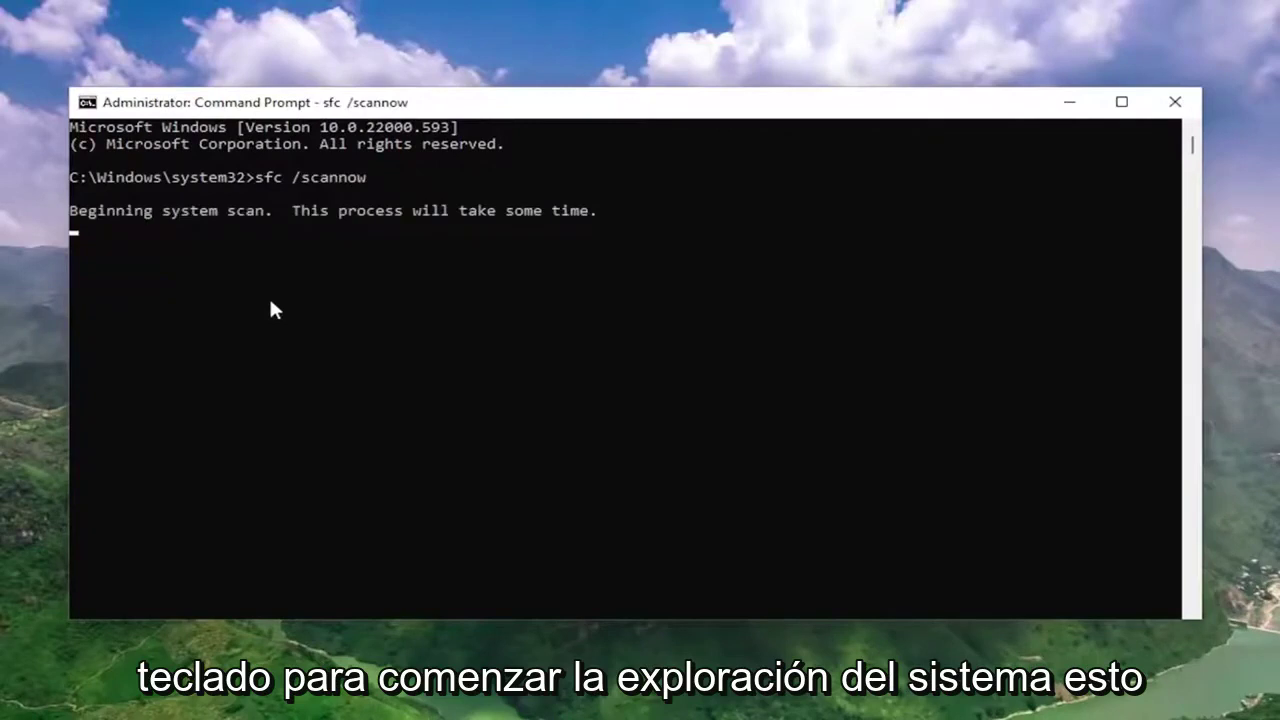
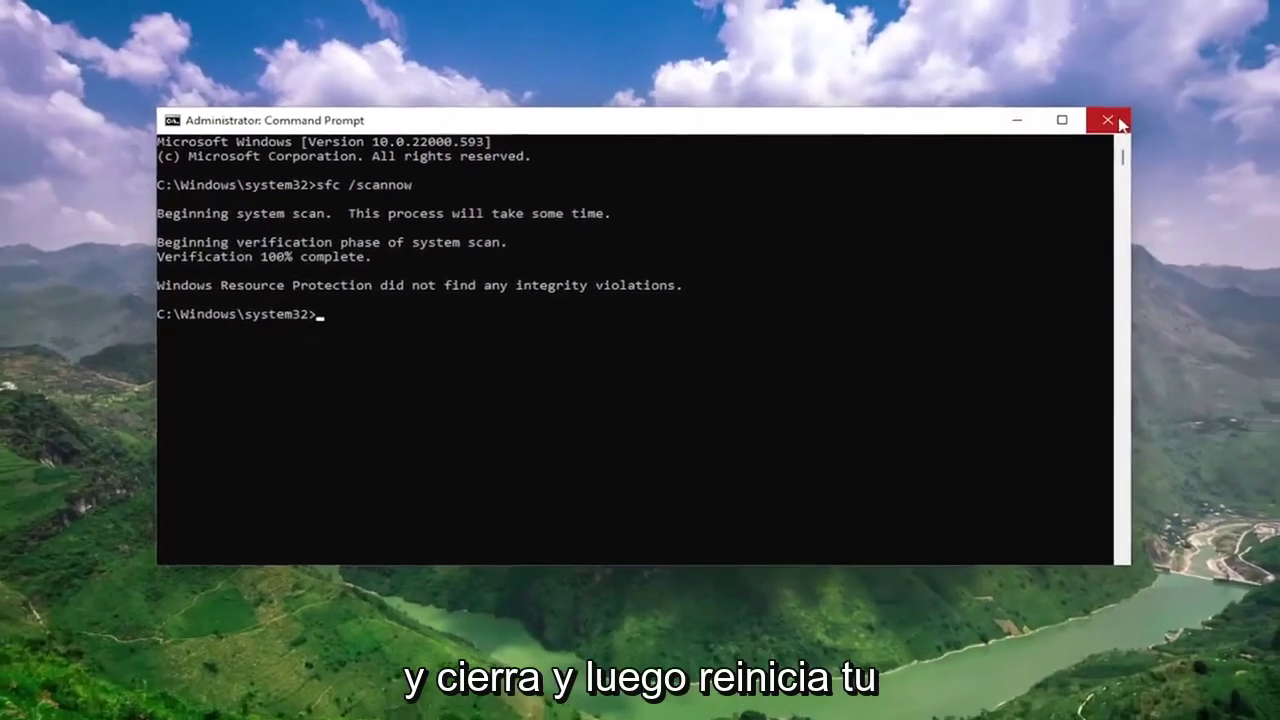
Close the Command Prompt once the scan has finished and restart the computer.
left_click(1168, 103)
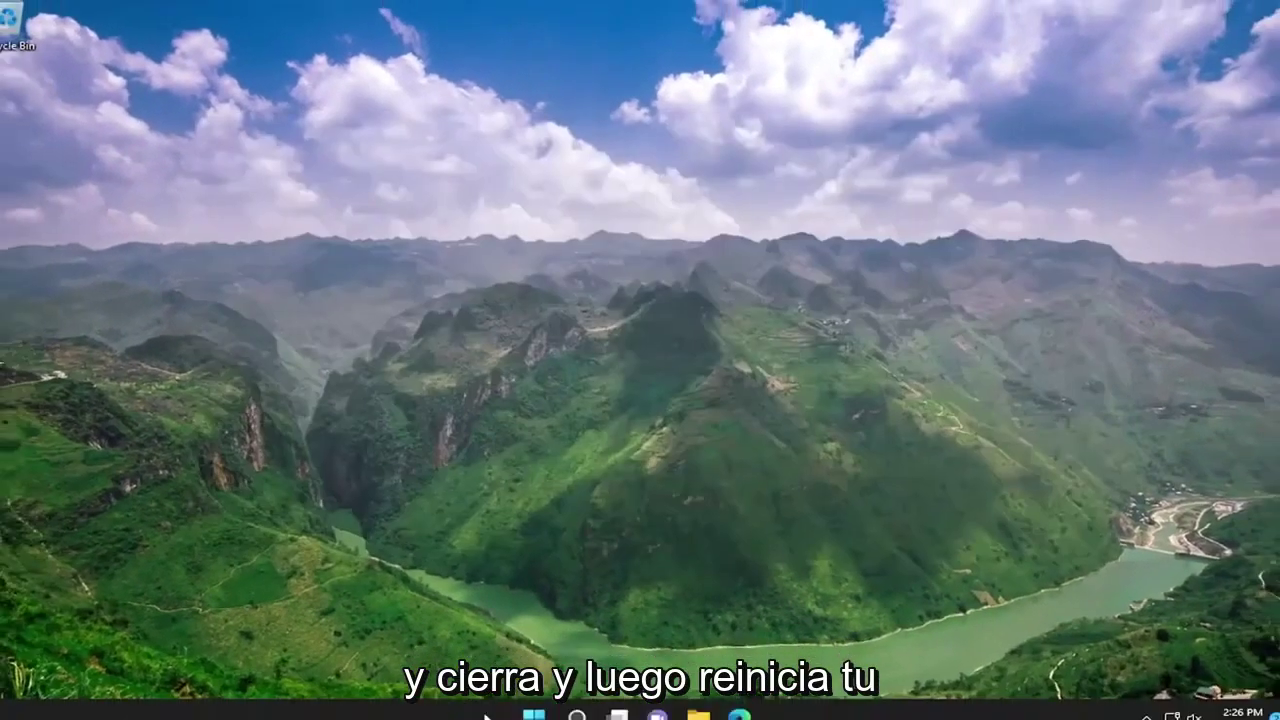
right_click(538, 706)
mouse_move(565, 638)
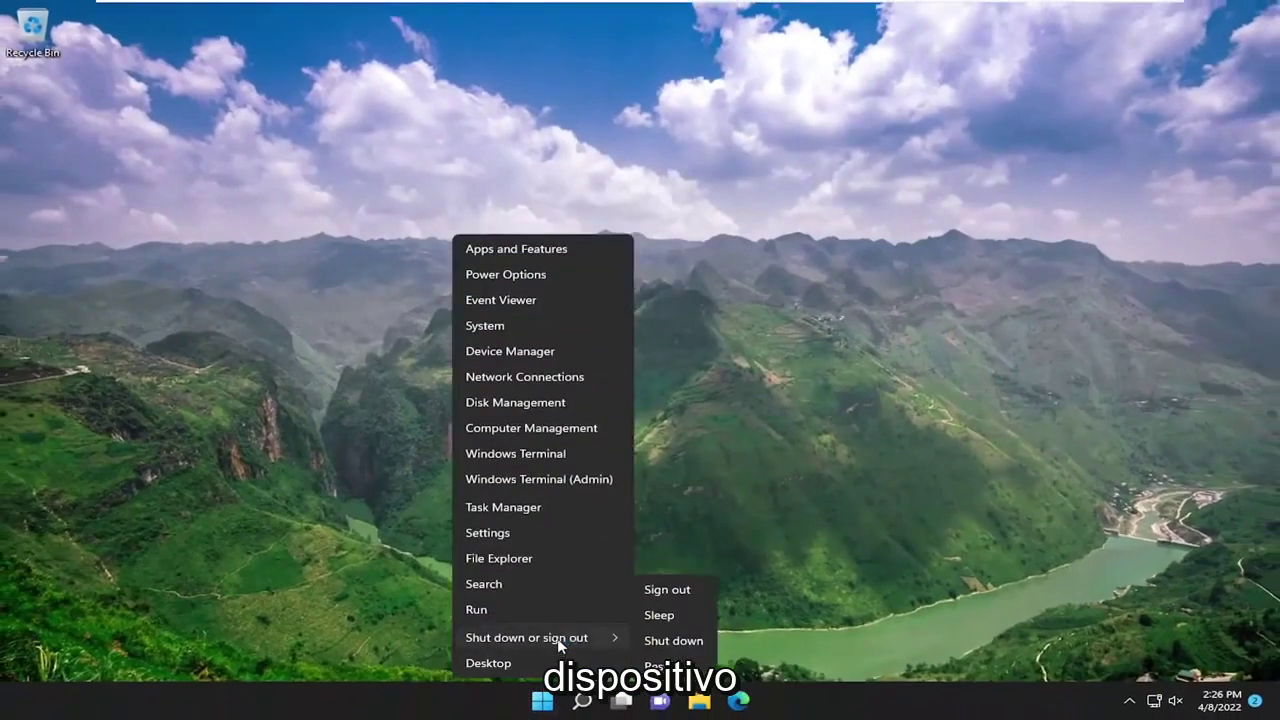
left_click(662, 666)
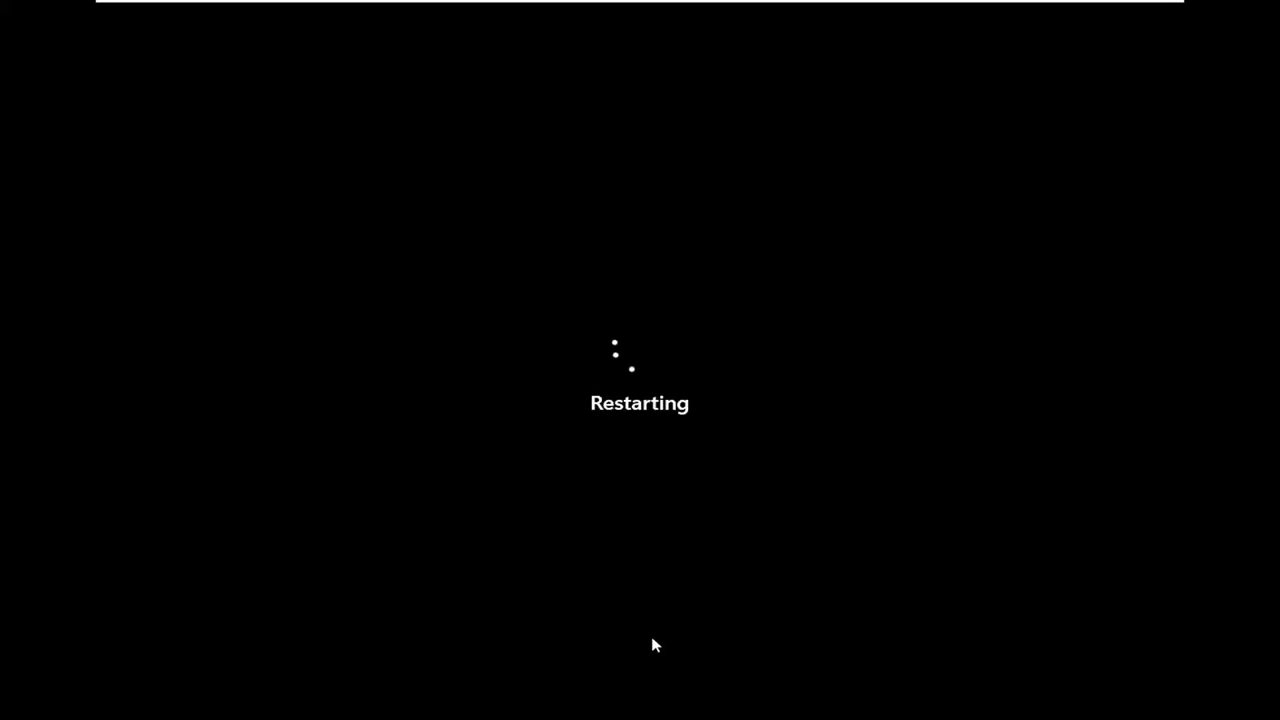